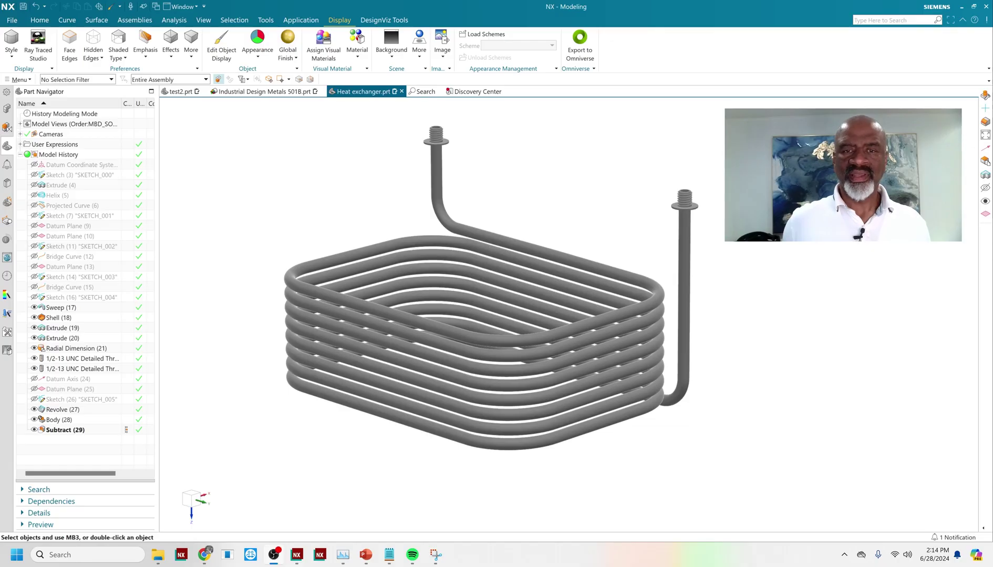
- Roll the model history back so the first sketch, Sketch (3), is the current feature
middle_click_drag(224, 352, 272, 288)
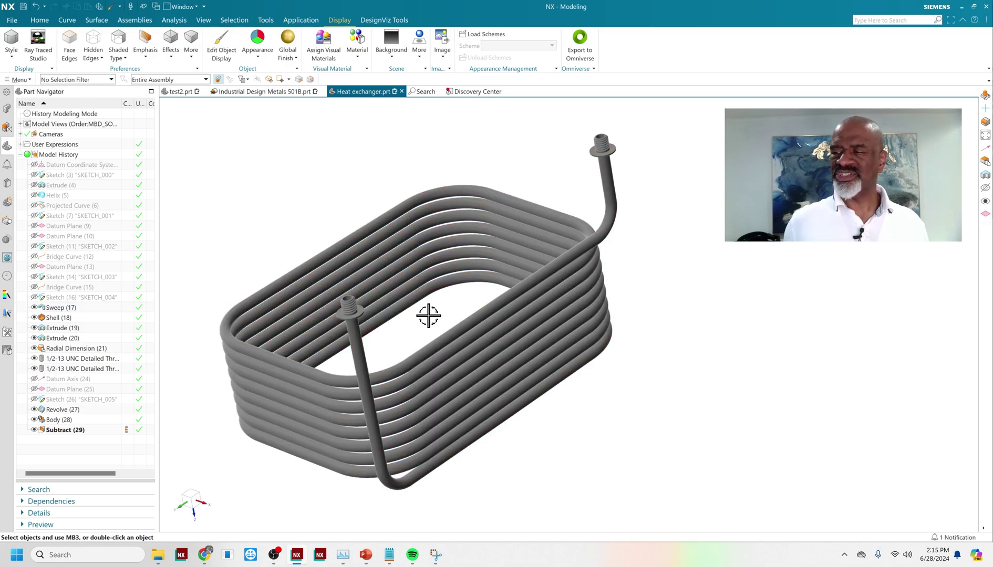
middle_click_drag(427, 317, 288, 266)
middle_click_drag(282, 211, 252, 223)
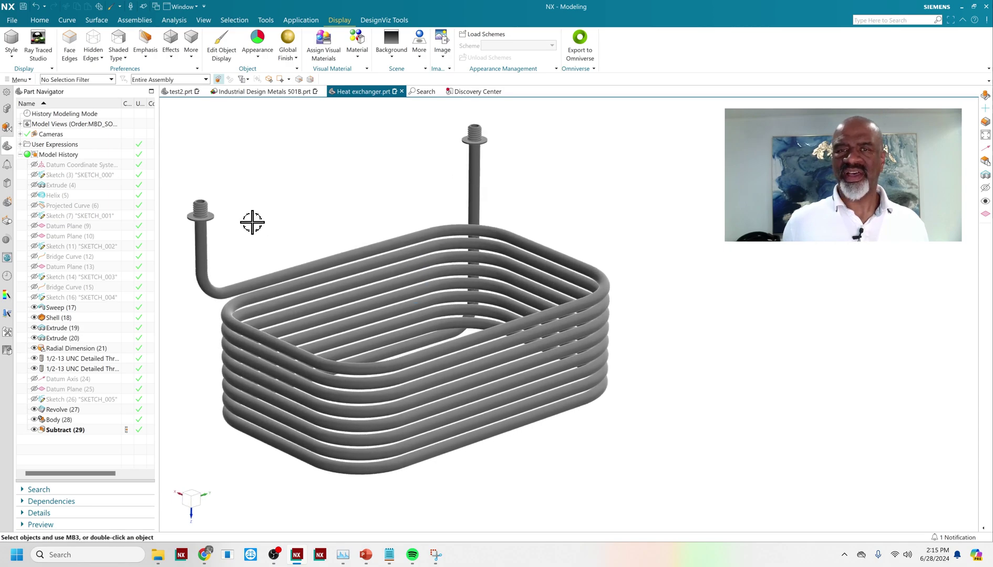
left_click(73, 168)
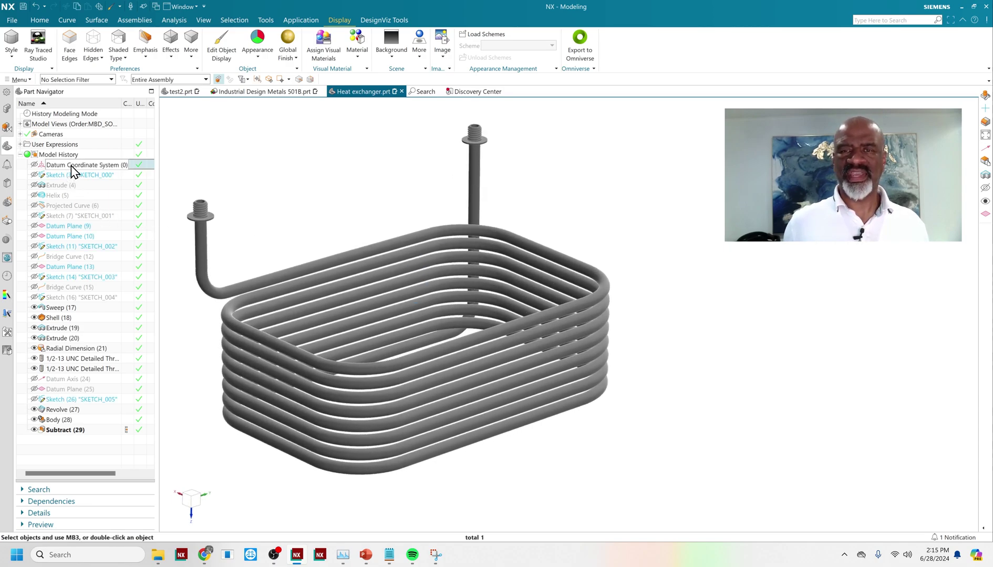
right_click(73, 170)
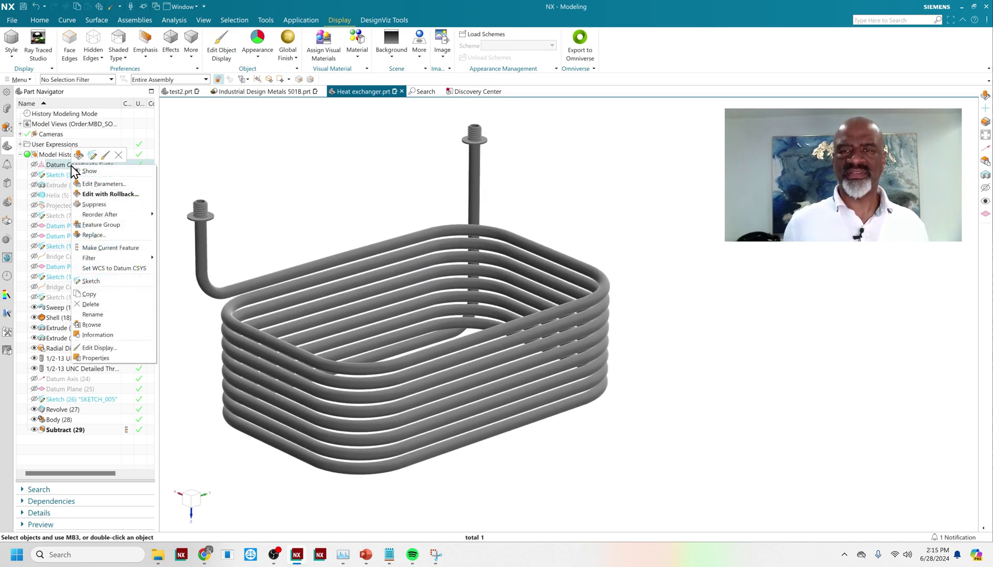
left_click(111, 248)
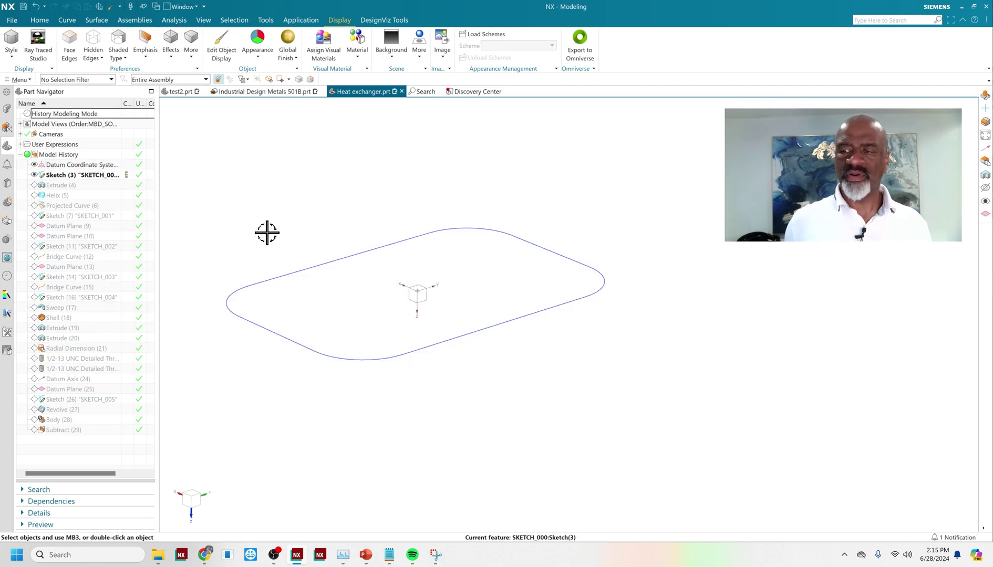
- Review the sketch's 8 × 12 outline and 2.000 corner radii, then finish the sketch
middle_click_drag(266, 231, 277, 266)
double_click(276, 267)
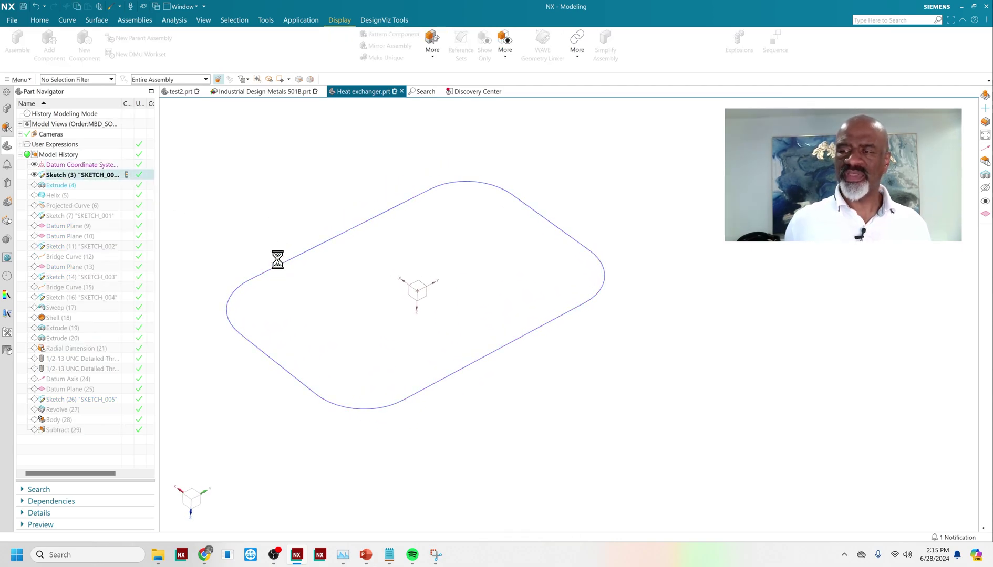
middle_click_drag(562, 316, 321, 322, "shift")
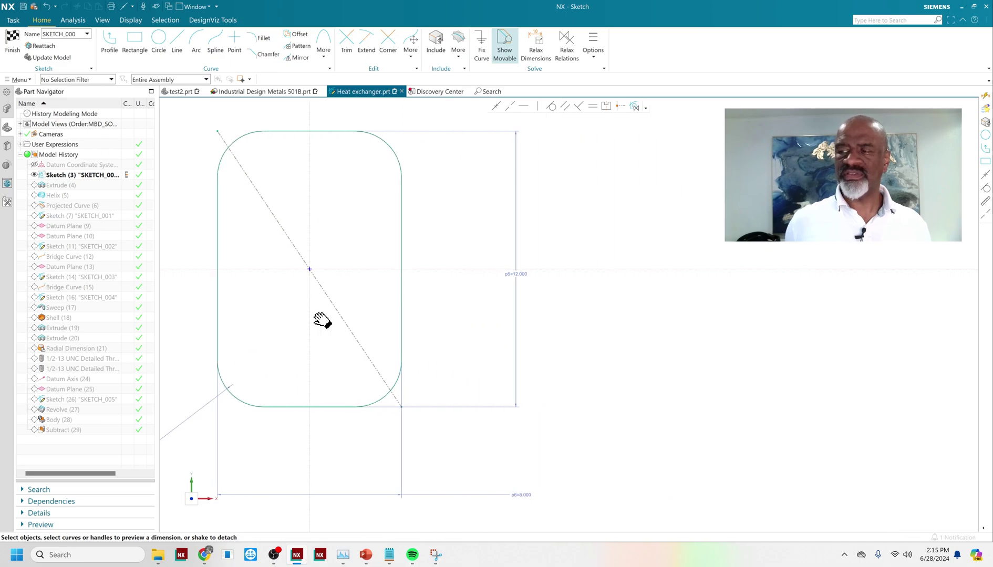
mouse_move(521, 275)
left_mouse_down()
mouse_move(451, 272)
mouse_move(454, 253)
left_mouse_up()
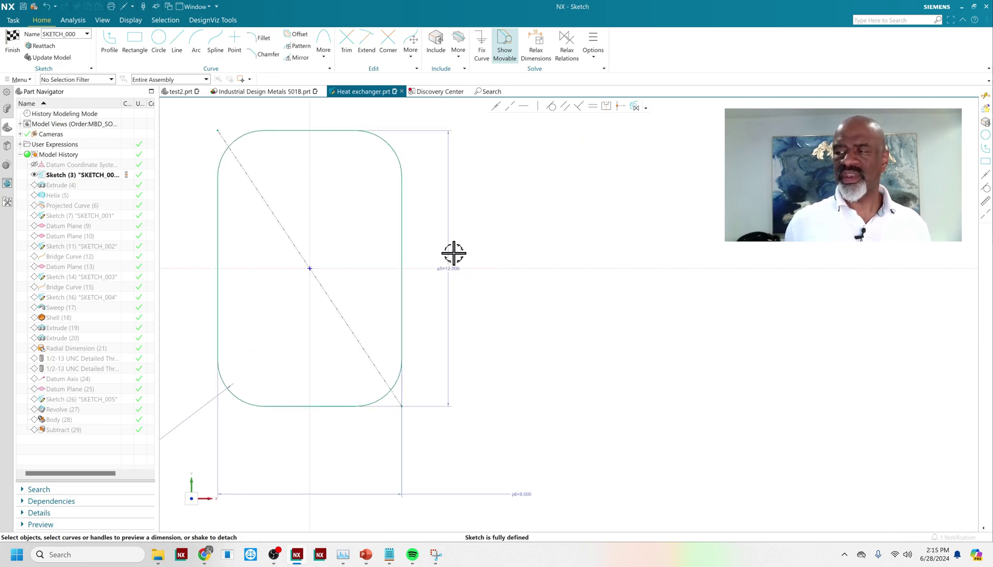
scroll(440, 252, "down", 2)
scroll(493, 417, "up", 4)
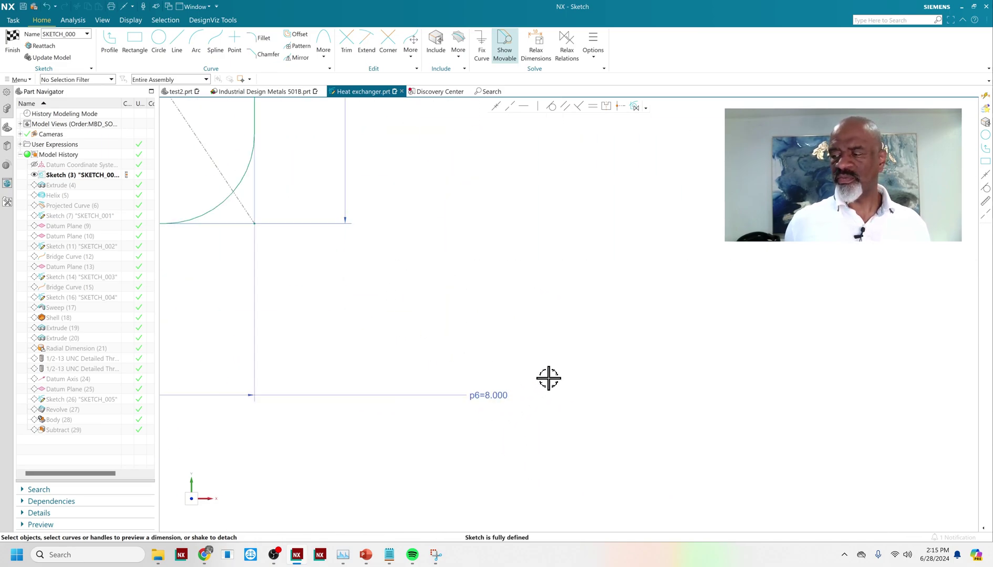
scroll(476, 372, "down", 4)
scroll(179, 339, "up", 4)
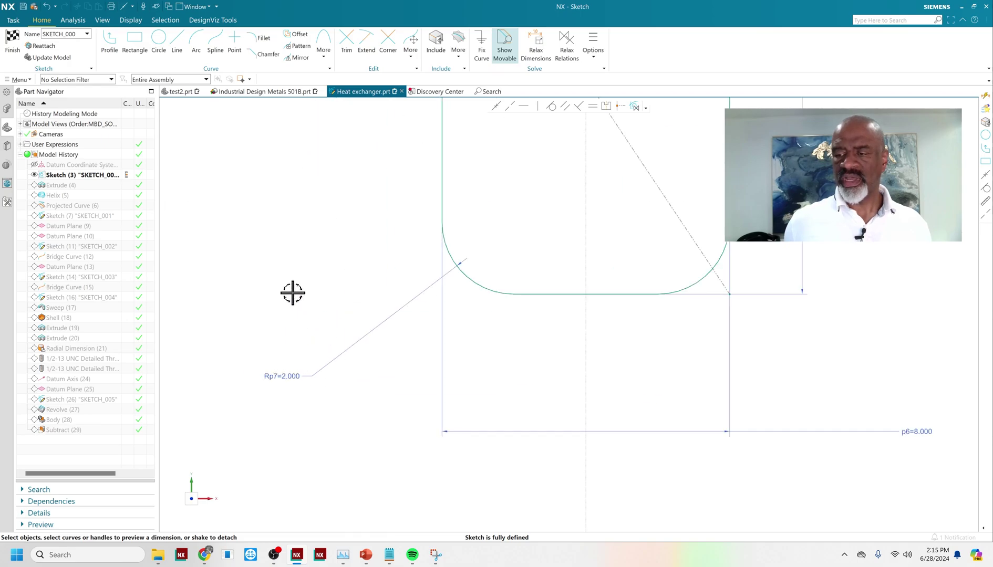
scroll(284, 294, "down", 5)
mouse_move(273, 295)
middle_mouse_down()
mouse_move(381, 302)
mouse_move(391, 246)
mouse_move(369, 260)
middle_mouse_up()
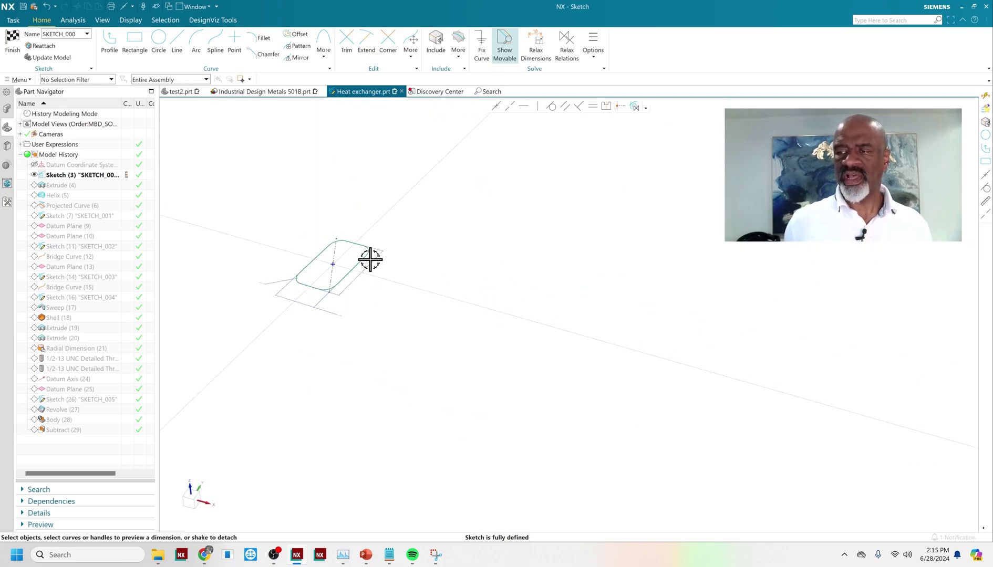
left_click(13, 42)
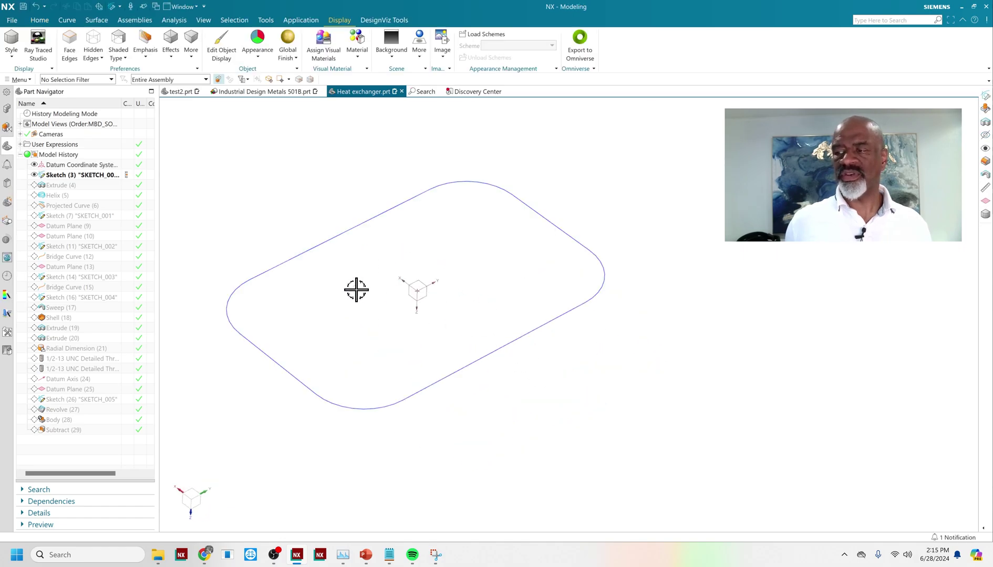
- Cancel a stray Extrude, then make Extrude (4) current to show the thin rectangular band
left_click(81, 175)
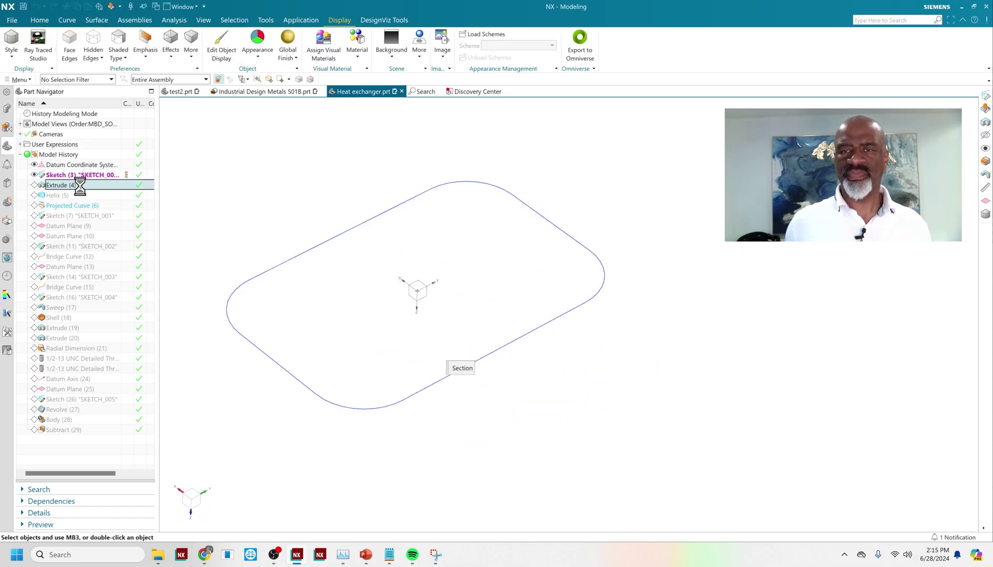
key("x")
left_click(170, 341)
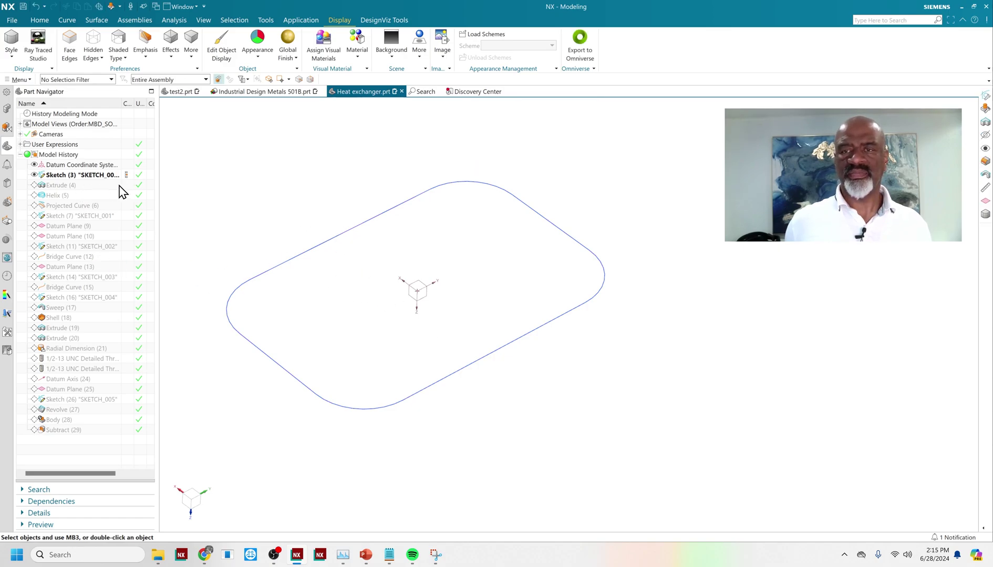
left_click(127, 185)
middle_click_drag(212, 214, 244, 233)
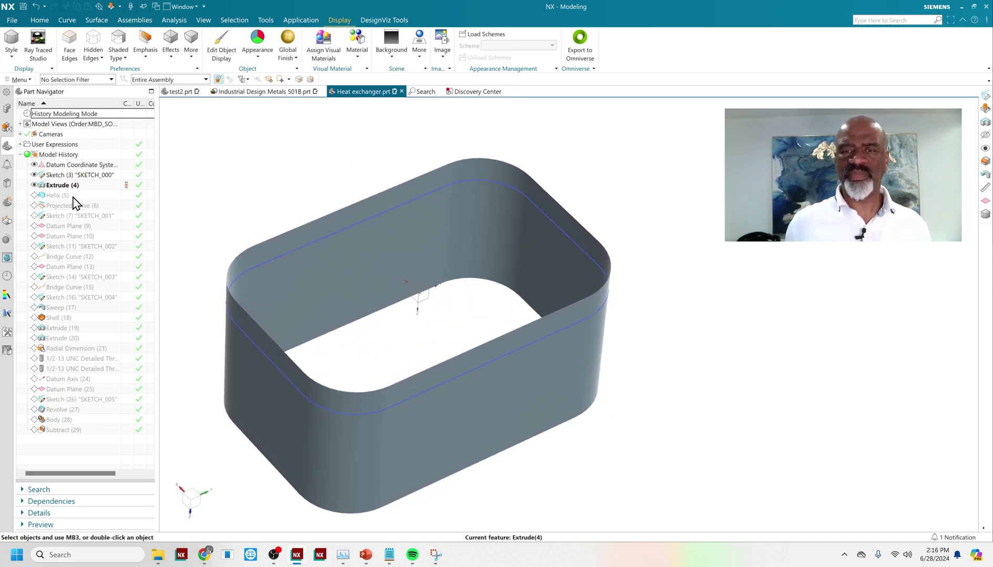
- Make Helix (5) current and orbit to see its coils around the band
double_click(126, 199)
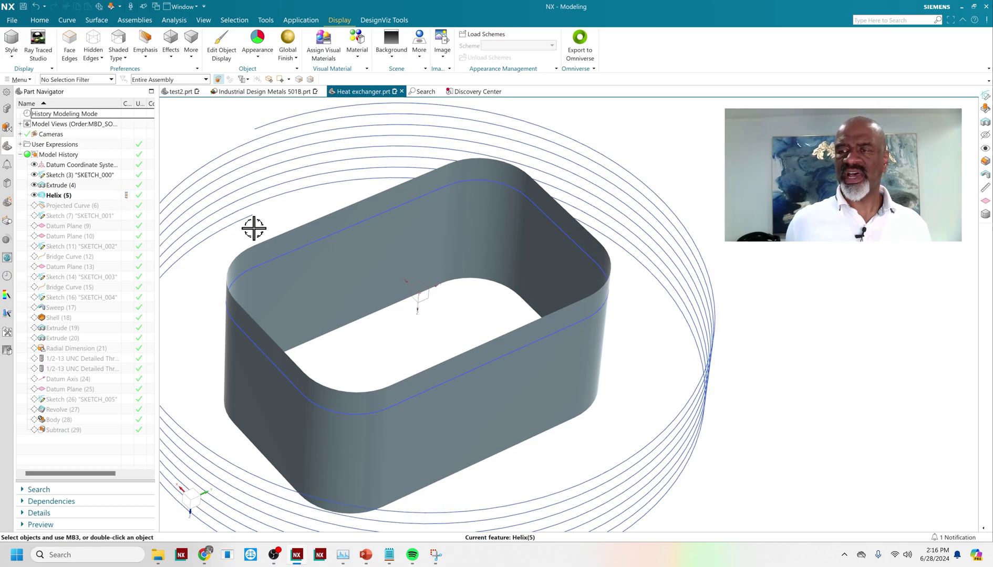
scroll(251, 226, "down", 3)
middle_click_drag(269, 275, 508, 423)
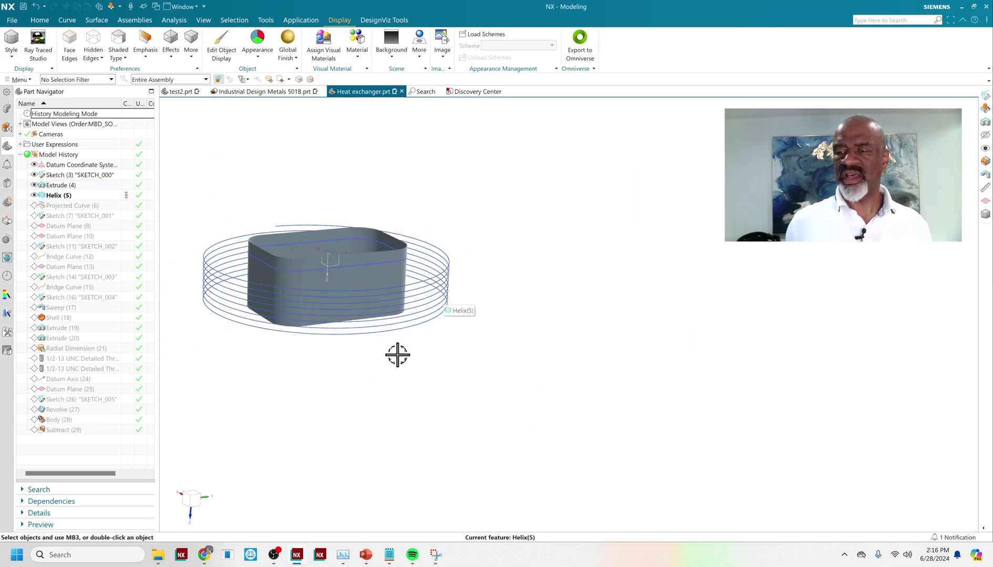
middle_click_drag(397, 354, 395, 340)
scroll(445, 308, "up", 3)
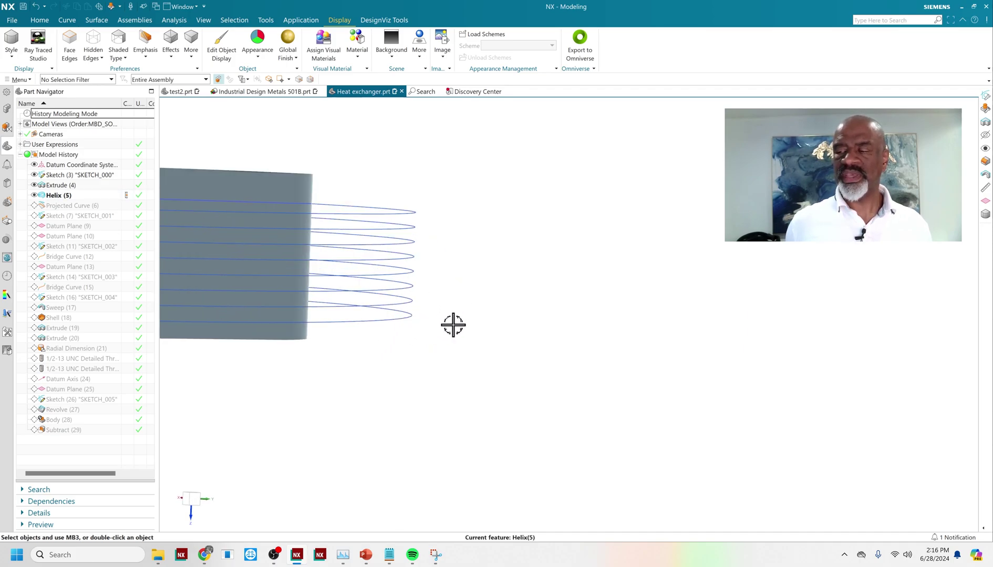
scroll(453, 325, "down", 3)
middle_click_drag(447, 359, 423, 364)
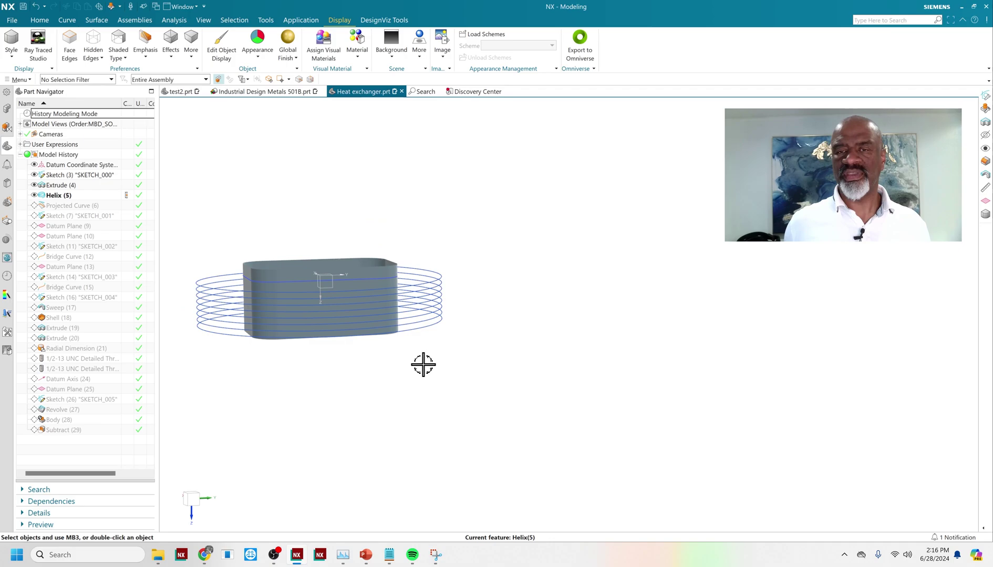
middle_click_drag(190, 205, 204, 223)
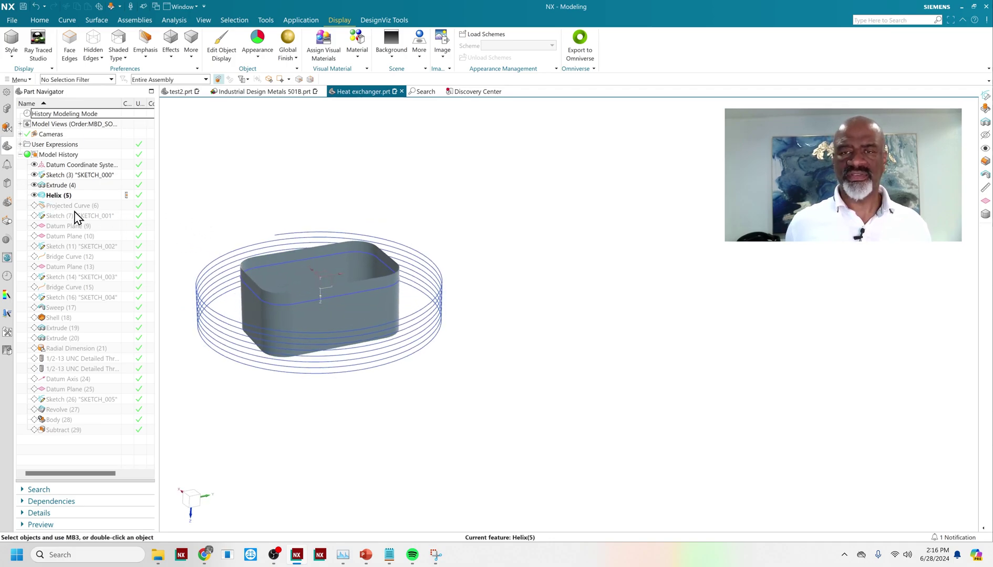
- Make Projected Curve (6) current and hide the Helix (5) curves
left_click(127, 205)
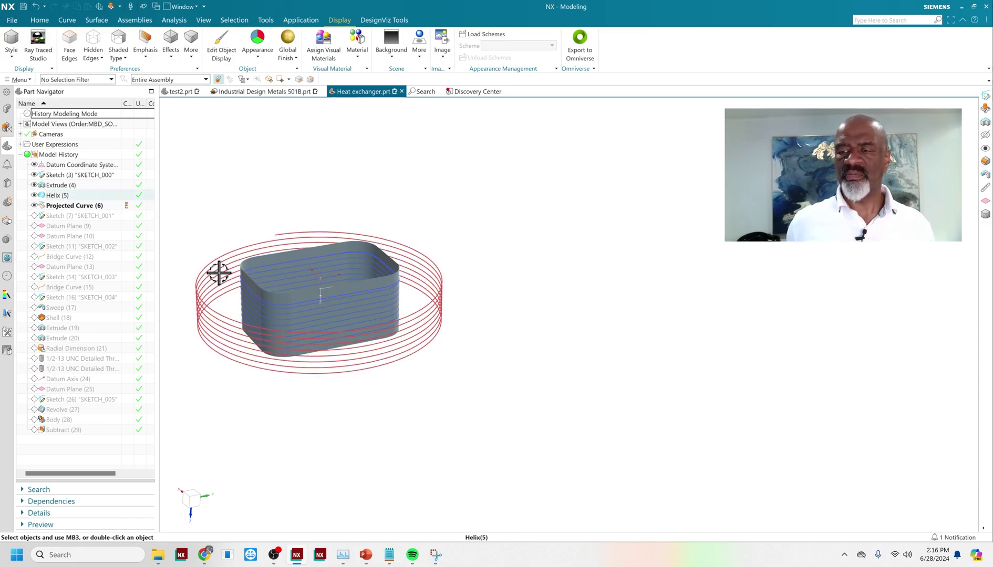
left_click(113, 196)
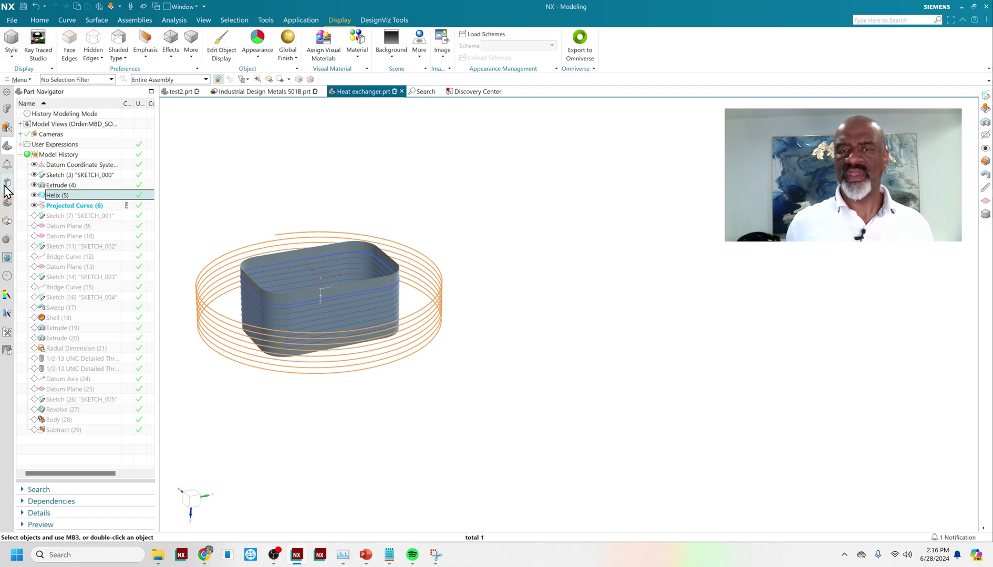
left_click(34, 195)
scroll(343, 337, "up", 3)
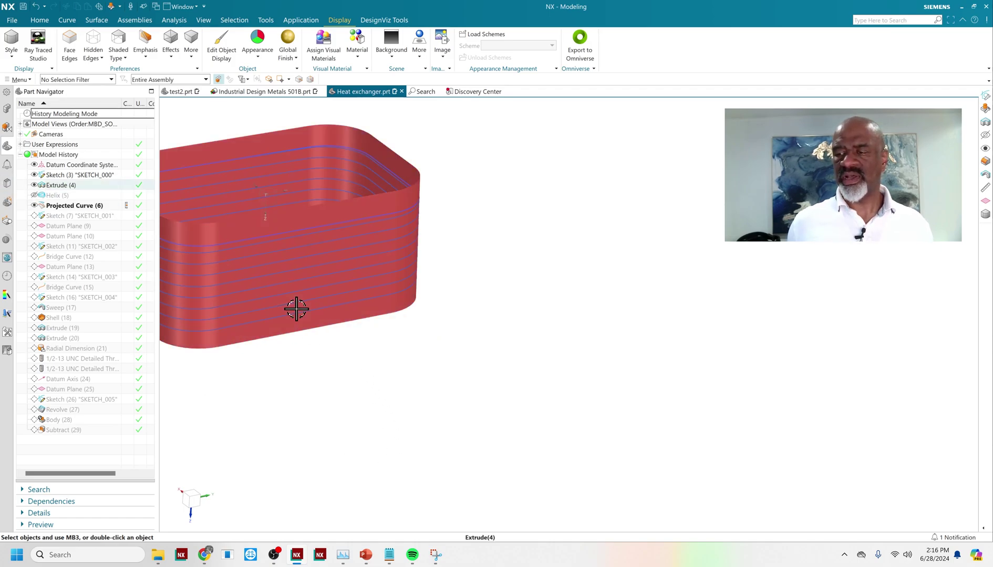
mouse_move(342, 399)
middle_mouse_down()
mouse_move(337, 386)
mouse_move(344, 391)
middle_mouse_up()
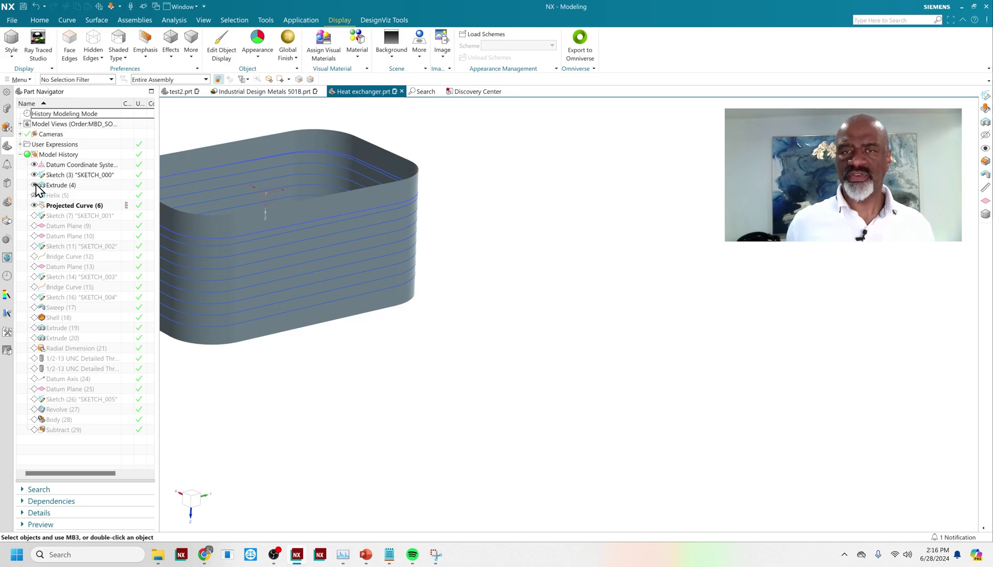
scroll(387, 471, "down", 3)
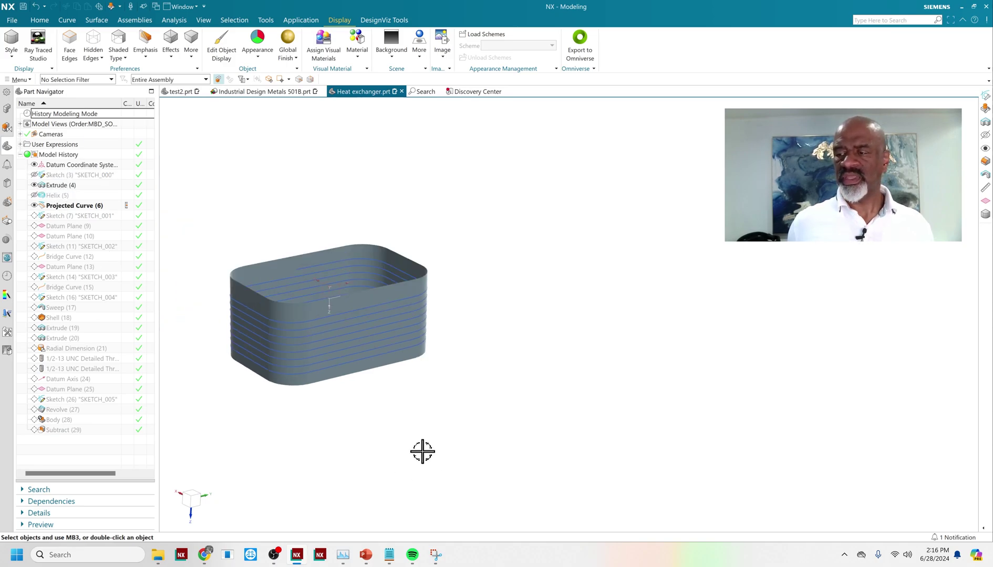
mouse_move(422, 452)
middle_mouse_down()
mouse_move(390, 435)
mouse_move(404, 448)
middle_mouse_up()
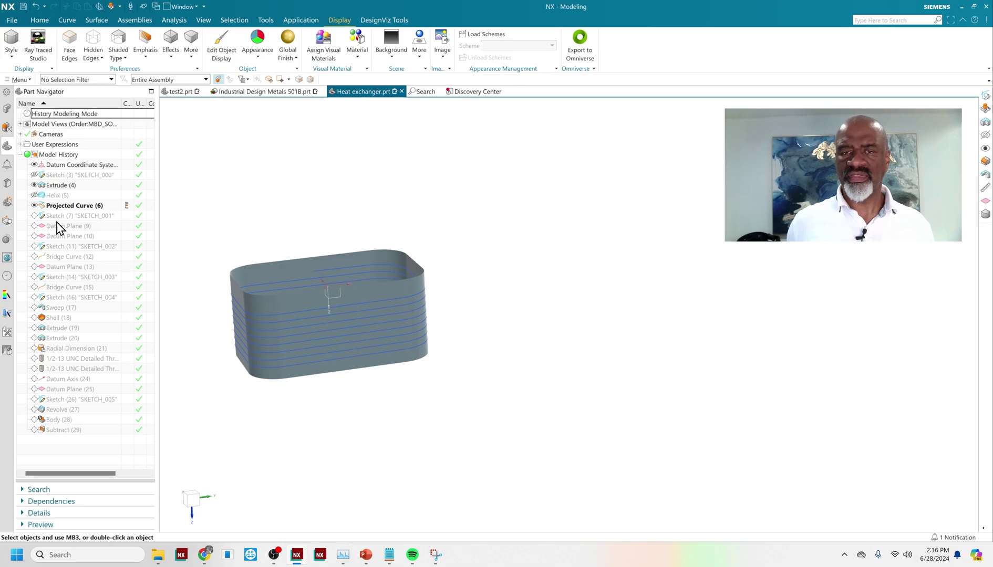
- Step the history forward through Sketch (7) to Datum Plane (9), orbiting the body
left_click(126, 216)
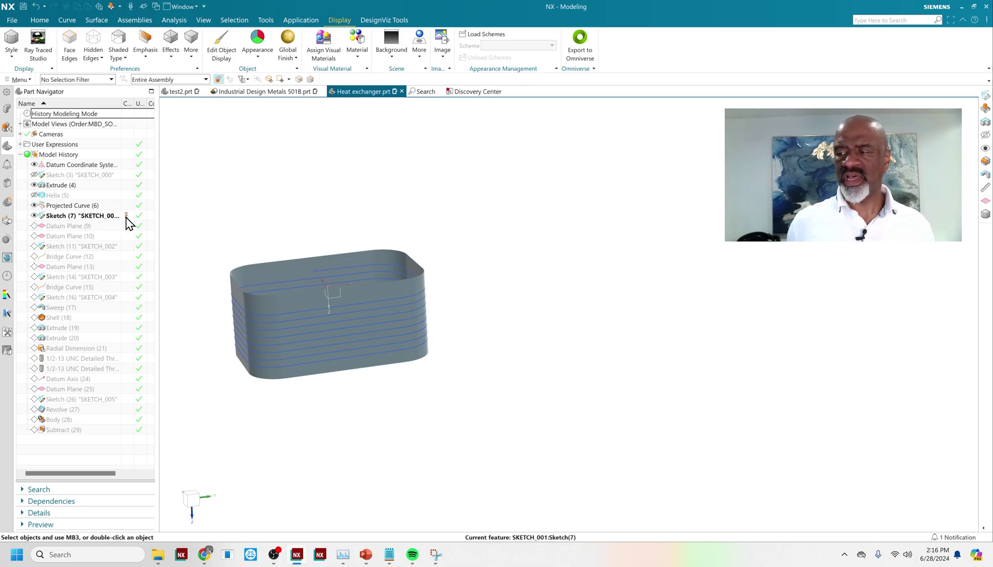
middle_click_drag(350, 444, 310, 461)
left_click(126, 226)
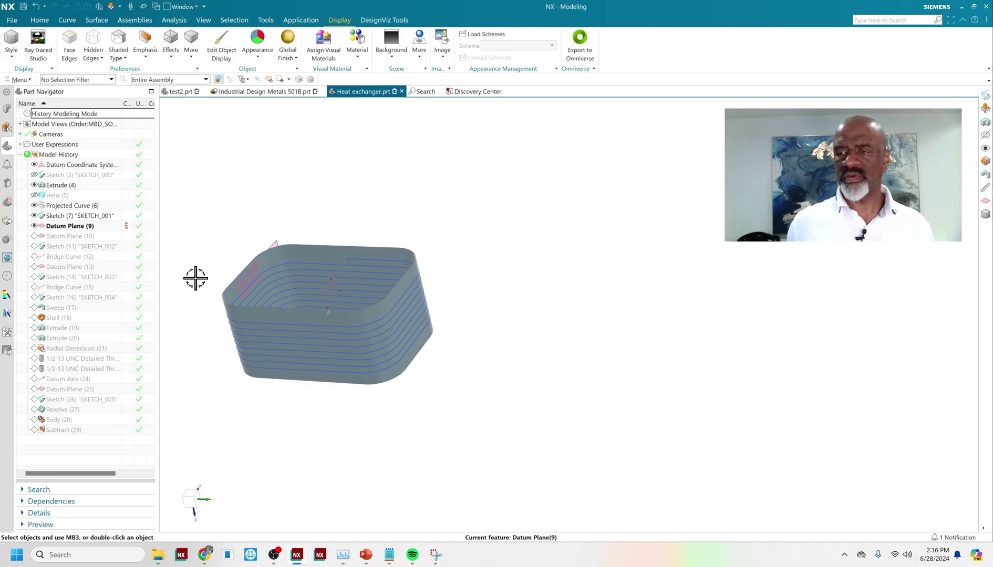
middle_click_drag(195, 279, 251, 252)
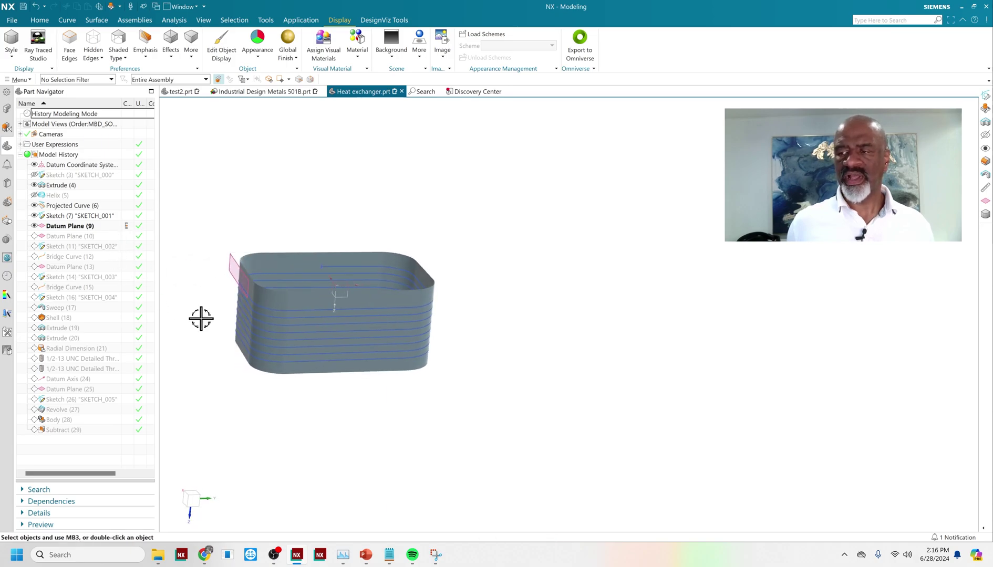
scroll(324, 277, "up", 5)
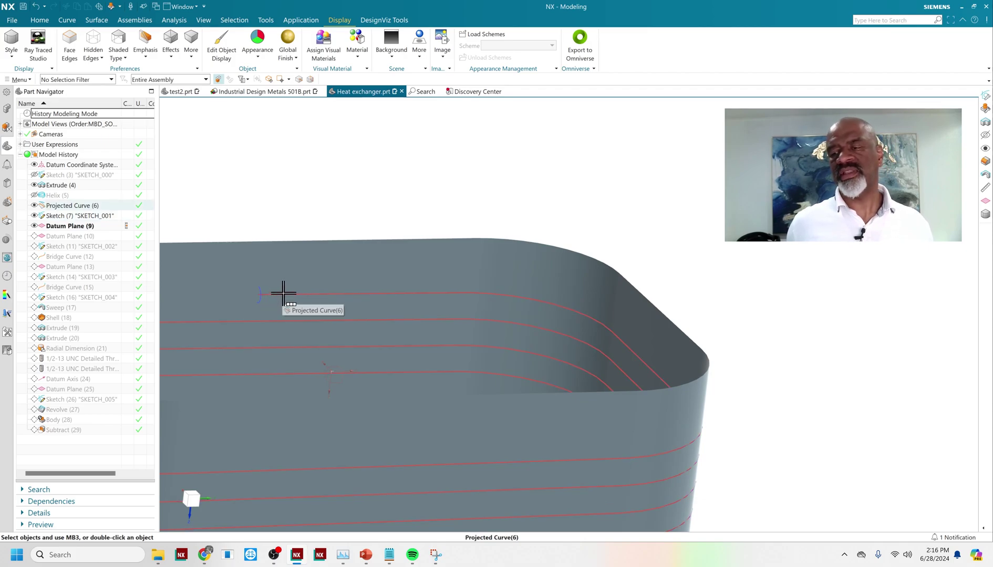
scroll(283, 293, "down", 5)
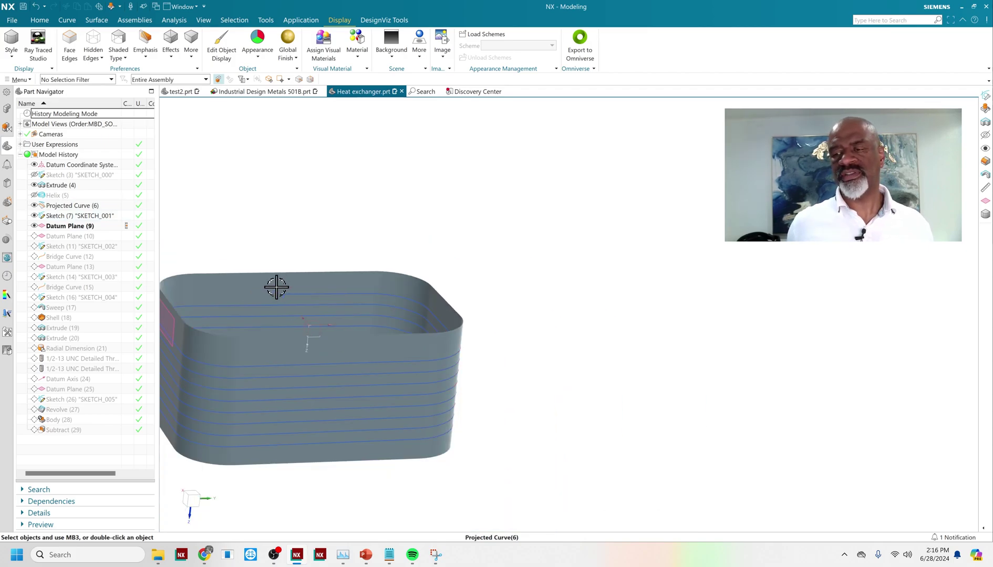
scroll(277, 287, "up", 4)
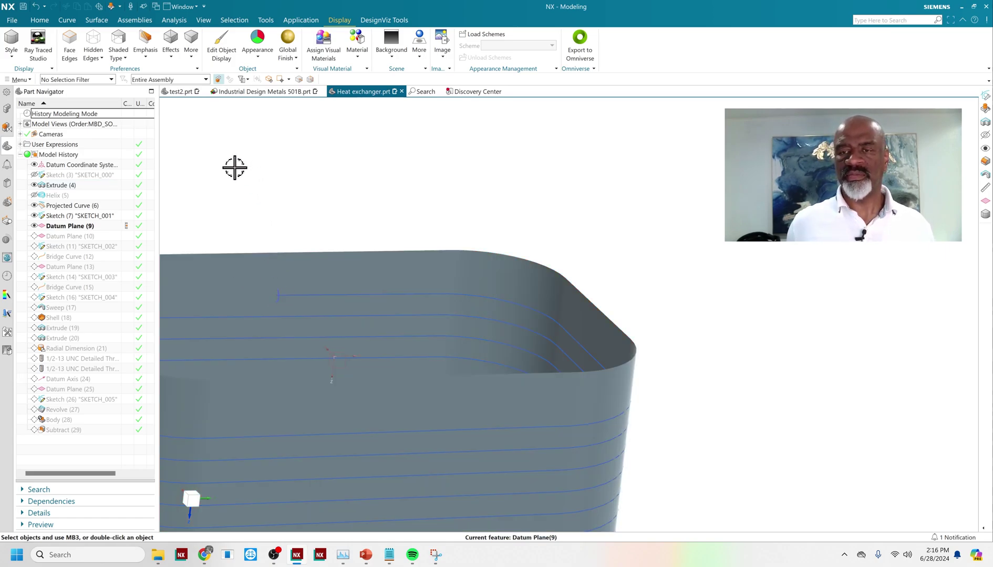
- Make Datum Plane (10) current and orbit the whole heat exchanger
double_click(128, 237)
scroll(293, 193, "down", 5)
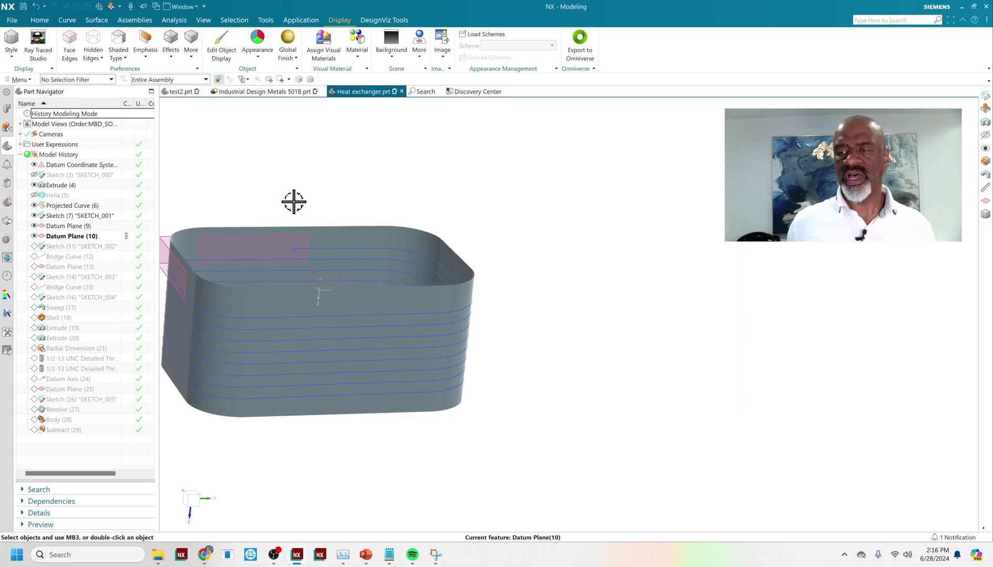
middle_click_drag(293, 202, 391, 206)
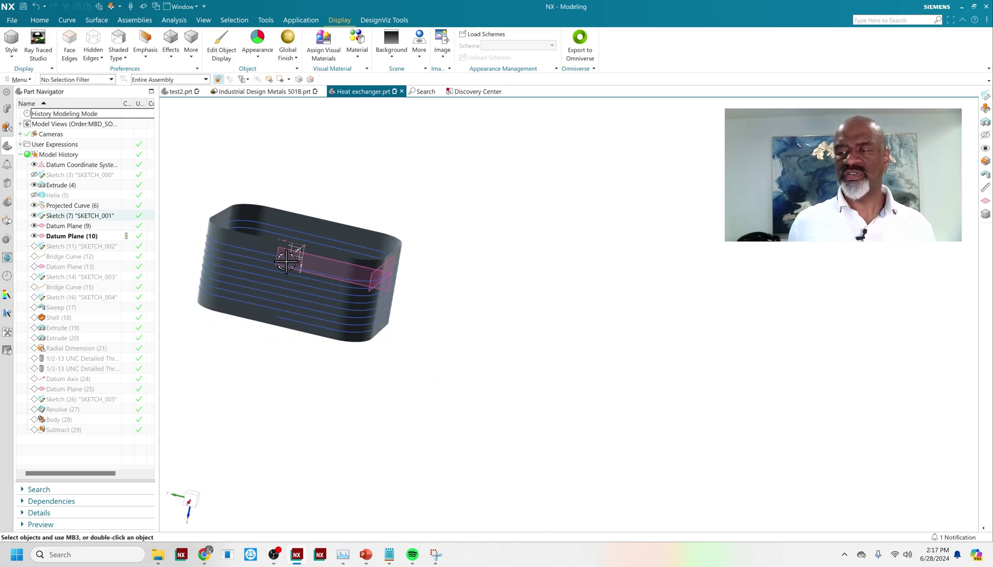
scroll(432, 287, "up", 2)
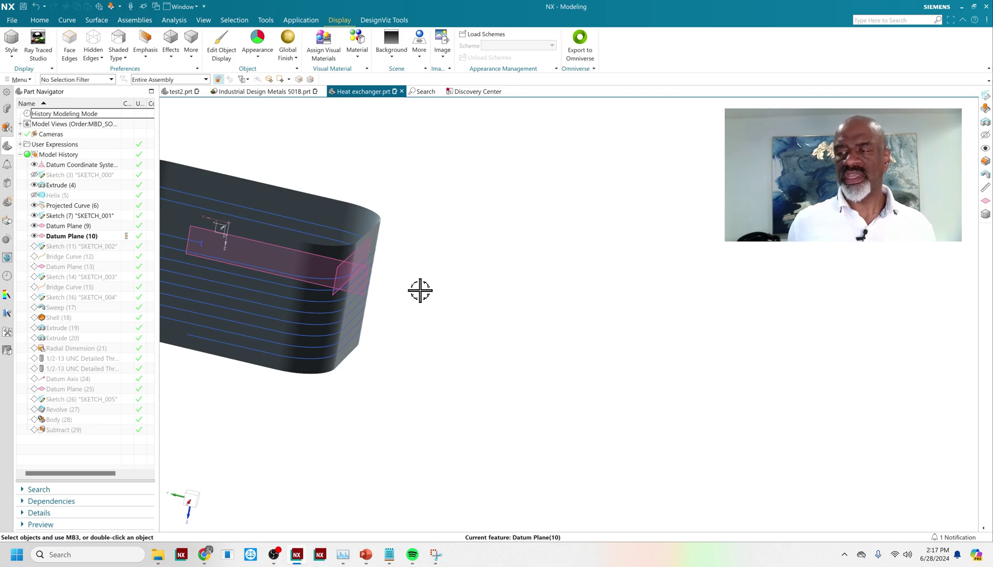
- Make Sketch (11) current and review SKETCH_002's 3.000 and 4.000 legs and 1.000 bend radius
double_click(123, 247)
middle_click_drag(242, 261, 460, 284)
scroll(275, 230, "down", 2)
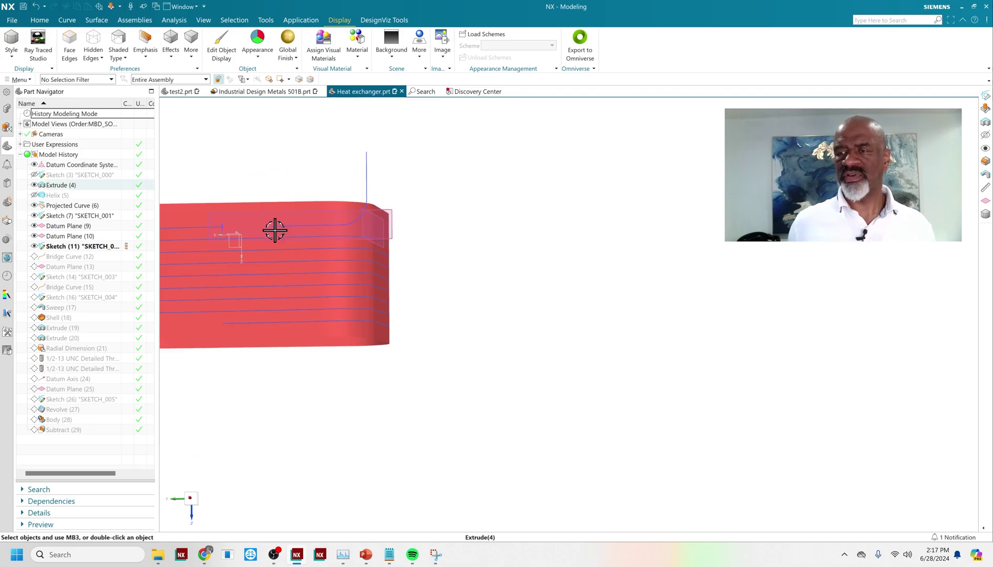
middle_click_drag(357, 203, 441, 336)
scroll(260, 263, "up", 4)
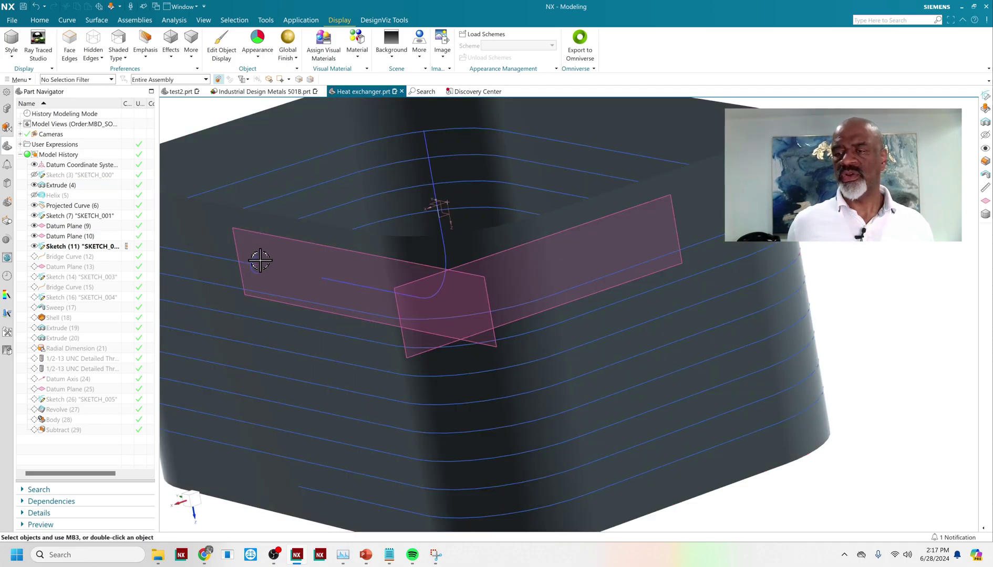
scroll(320, 291, "down", 3)
mouse_move(322, 292)
middle_mouse_down()
mouse_move(326, 284)
mouse_move(303, 281)
mouse_move(327, 278)
middle_mouse_up()
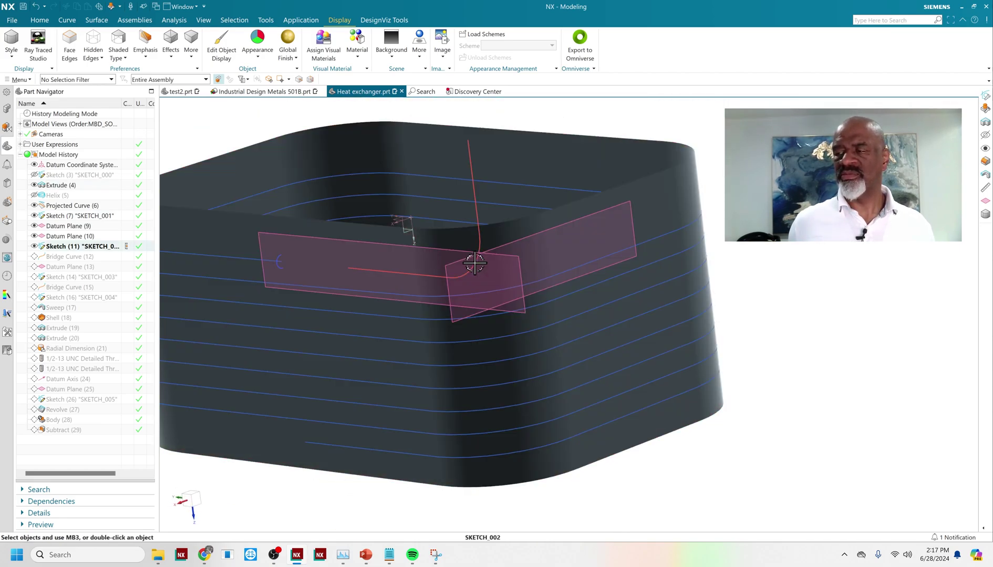
double_click(471, 261)
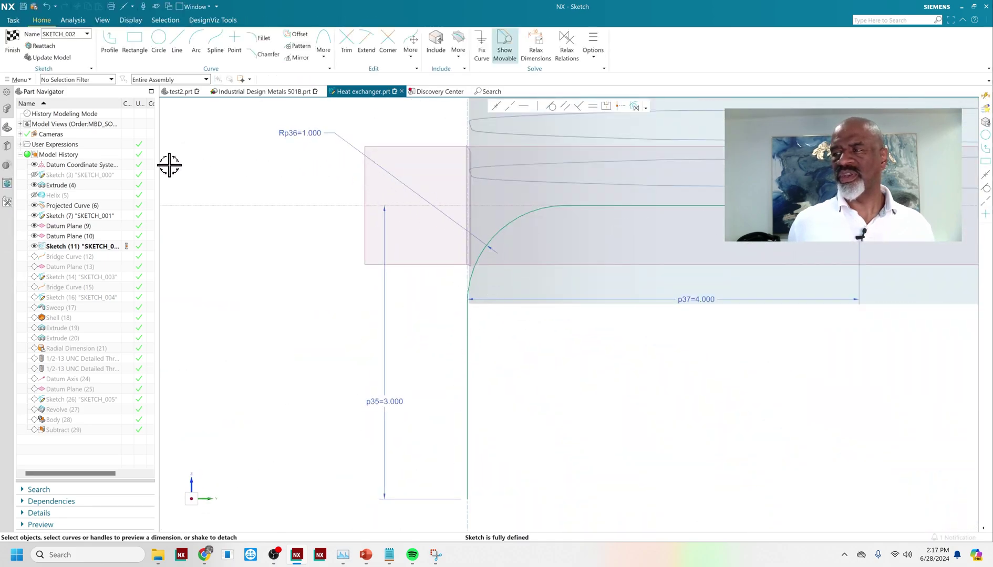
left_click(12, 42)
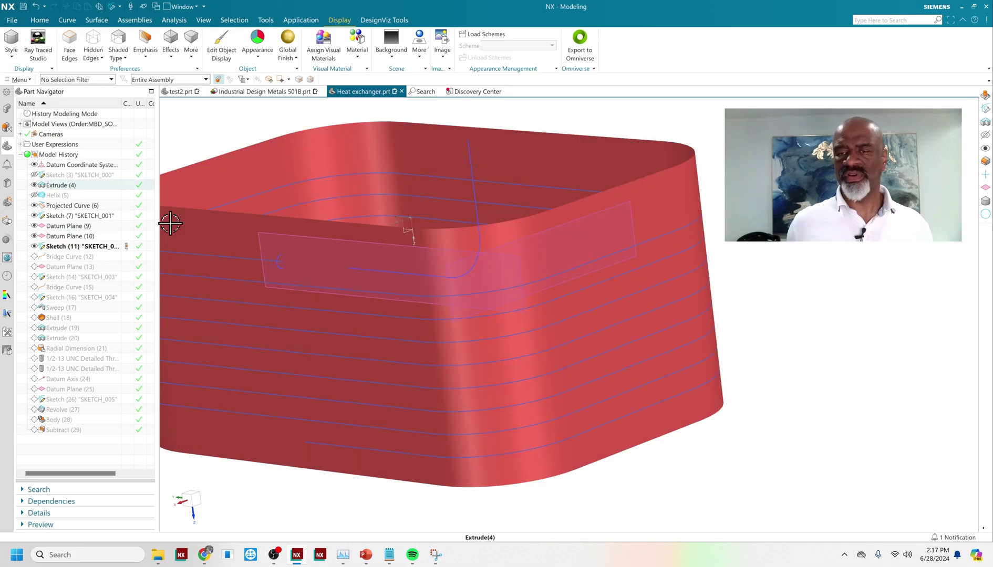
scroll(299, 250, "down", 3)
middle_click_drag(260, 215, 230, 185)
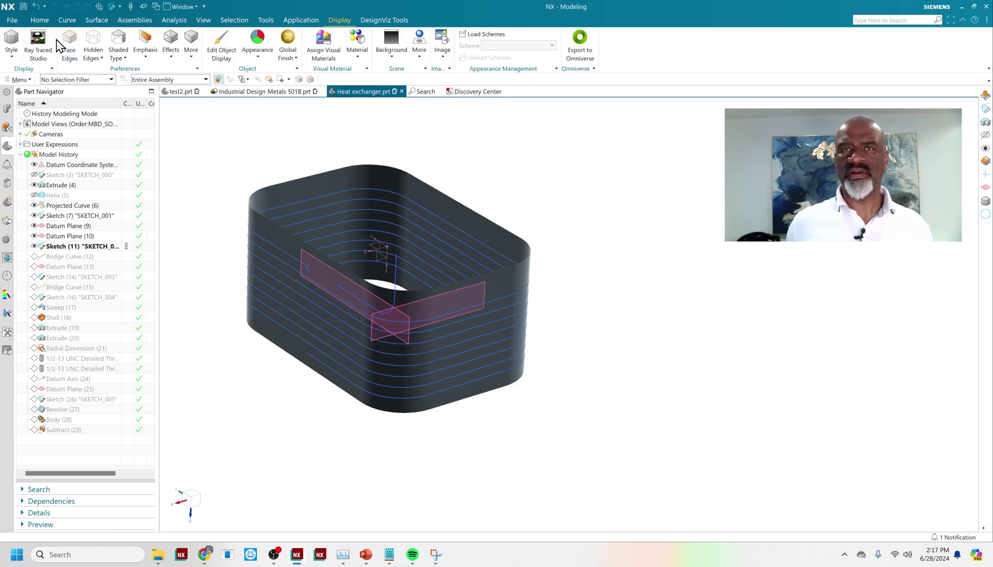
left_click(39, 20)
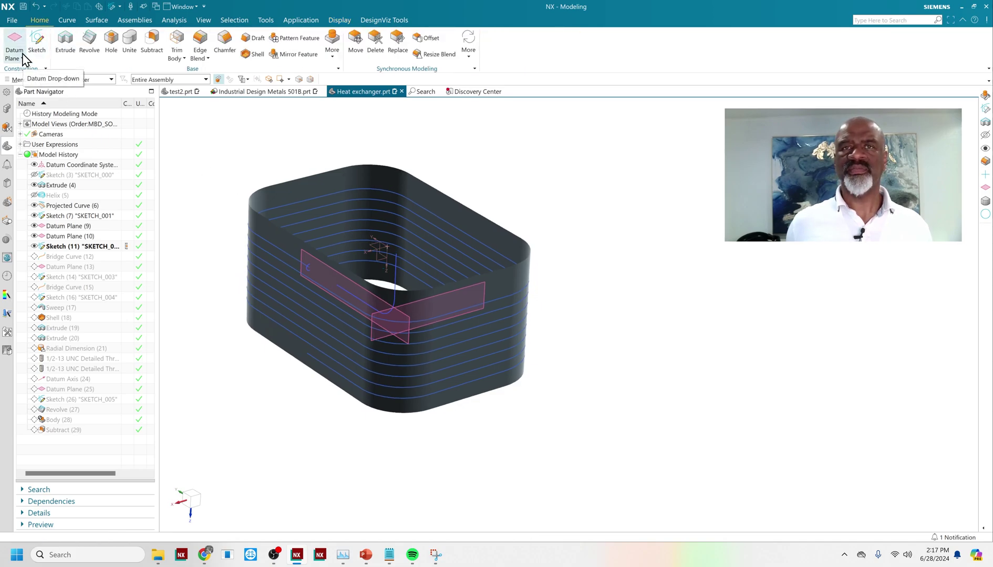
left_click(15, 37)
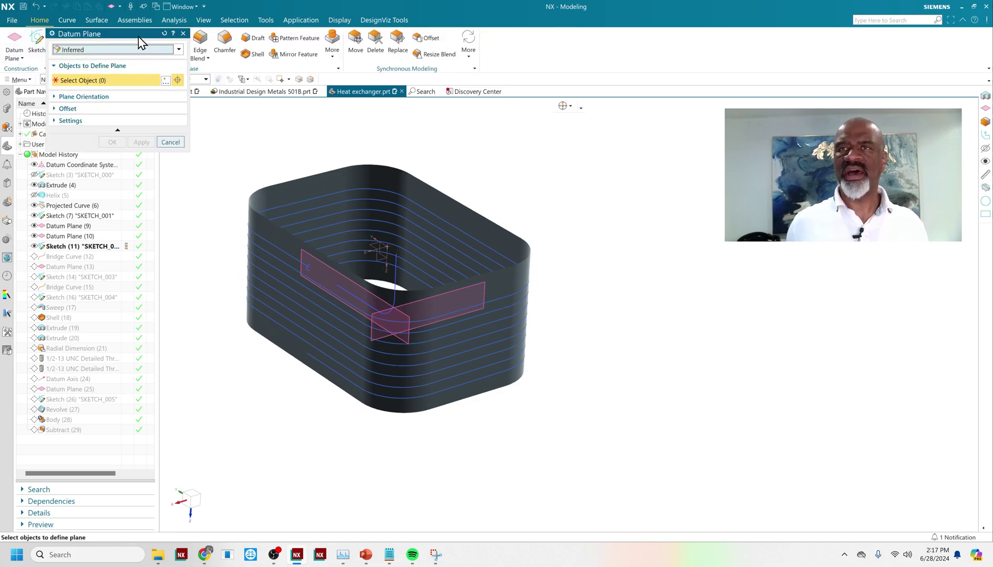
left_click_drag(138, 37, 297, 207)
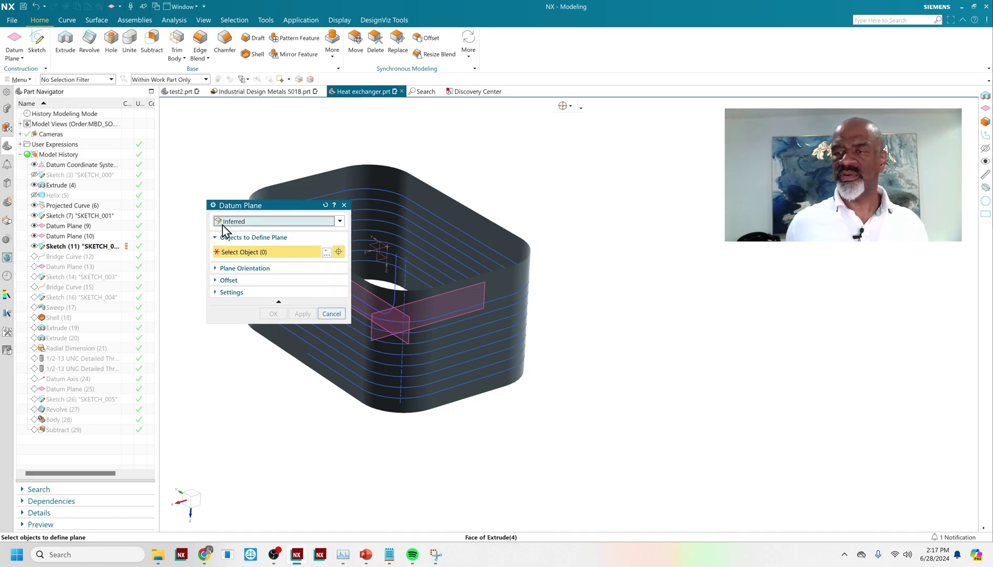
left_click(339, 221)
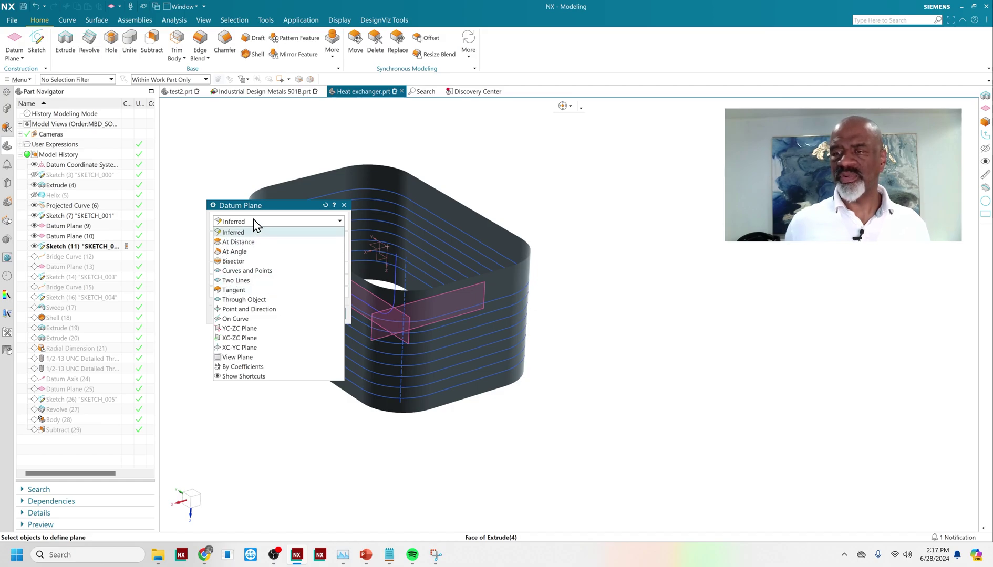
left_click(332, 220)
left_click(344, 205)
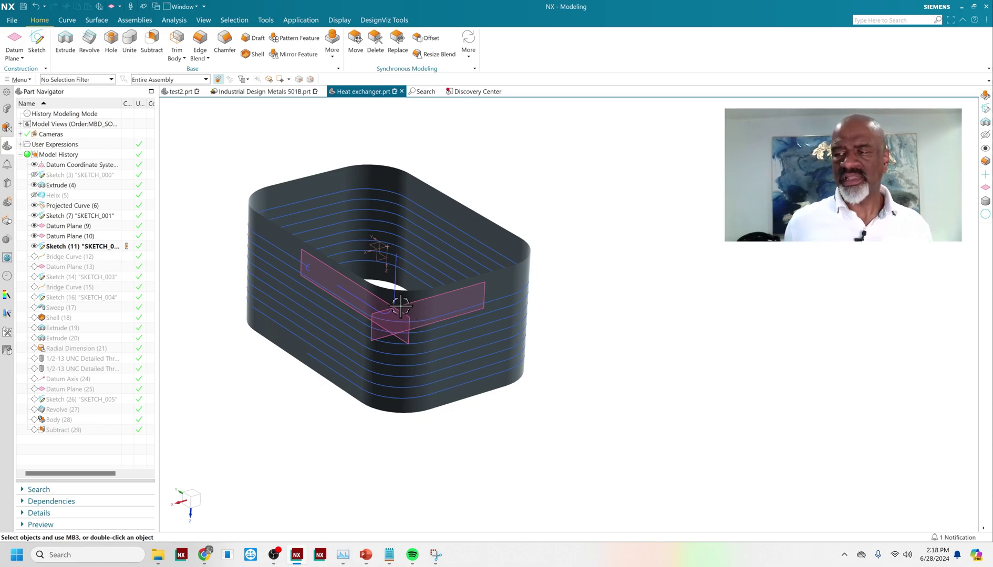
- Step through Bridge Curve (12) to Sketch (16), then make Sweep (17) current to show the tube
scroll(400, 306, "up", 3)
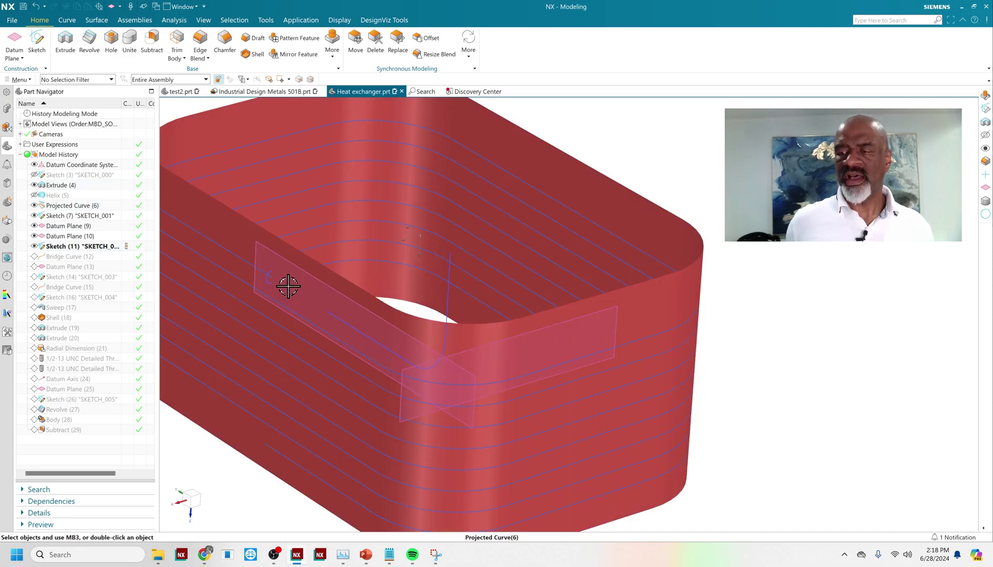
scroll(288, 286, "down", 3)
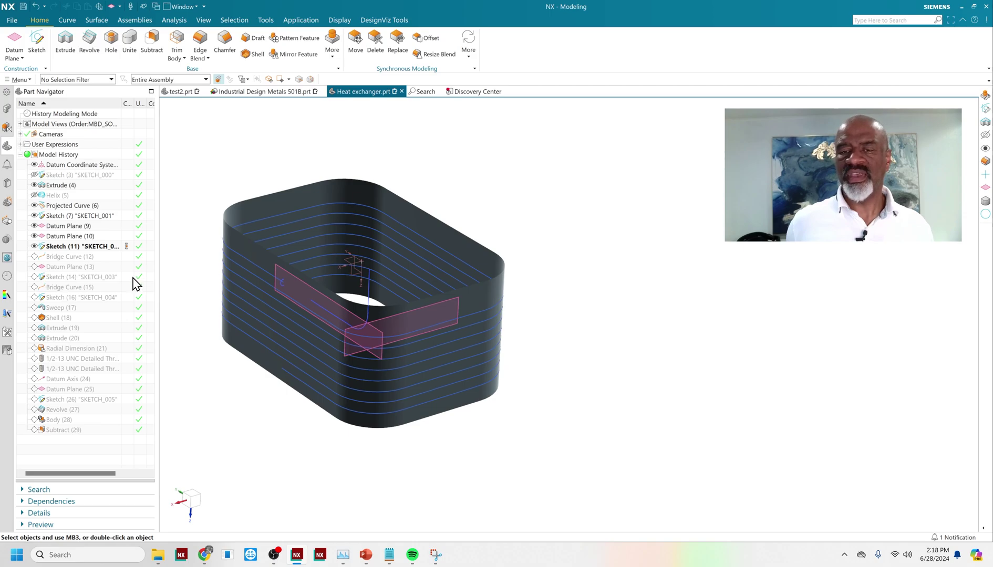
left_click(129, 257)
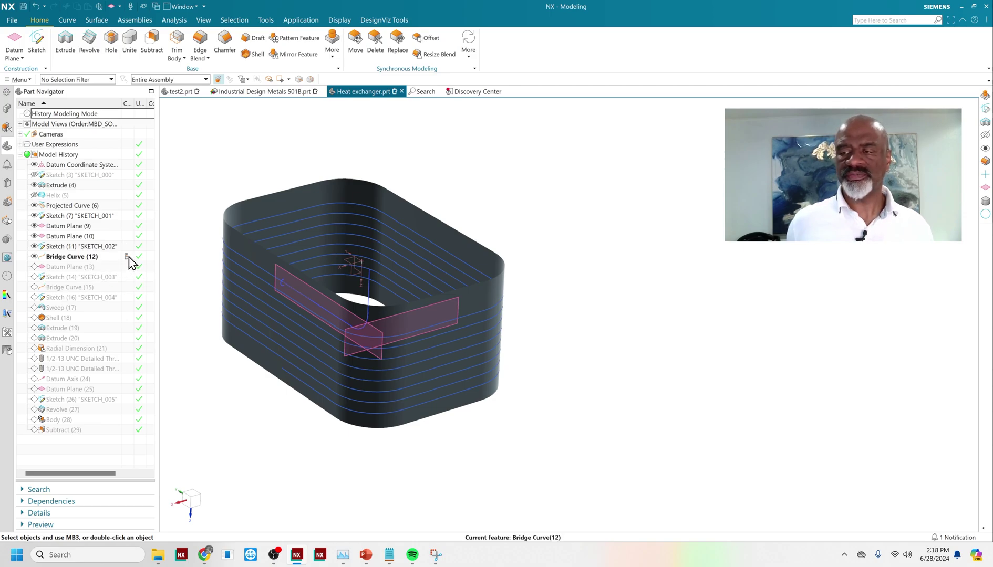
left_click(125, 267)
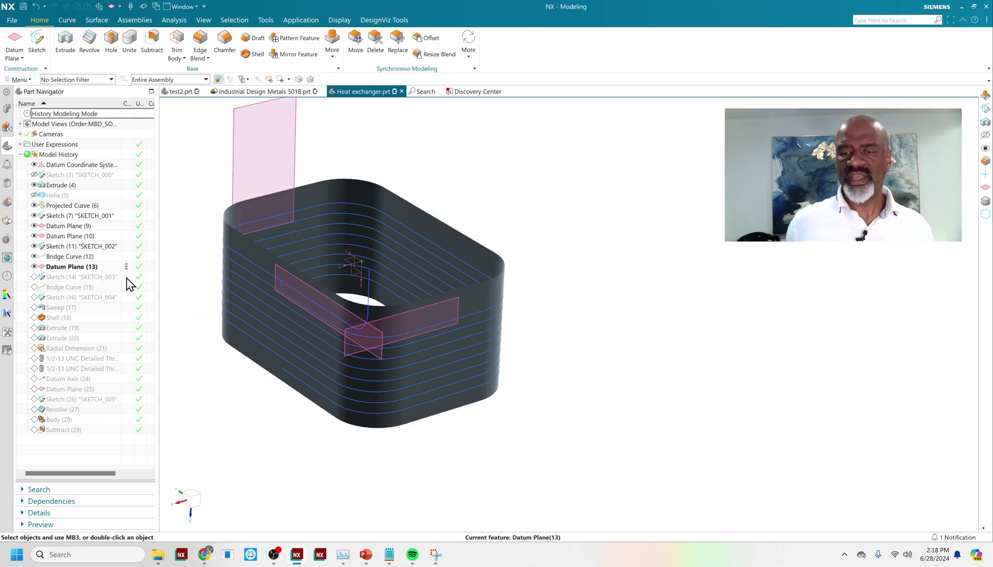
left_click(126, 277)
left_click(128, 288)
left_click(127, 298)
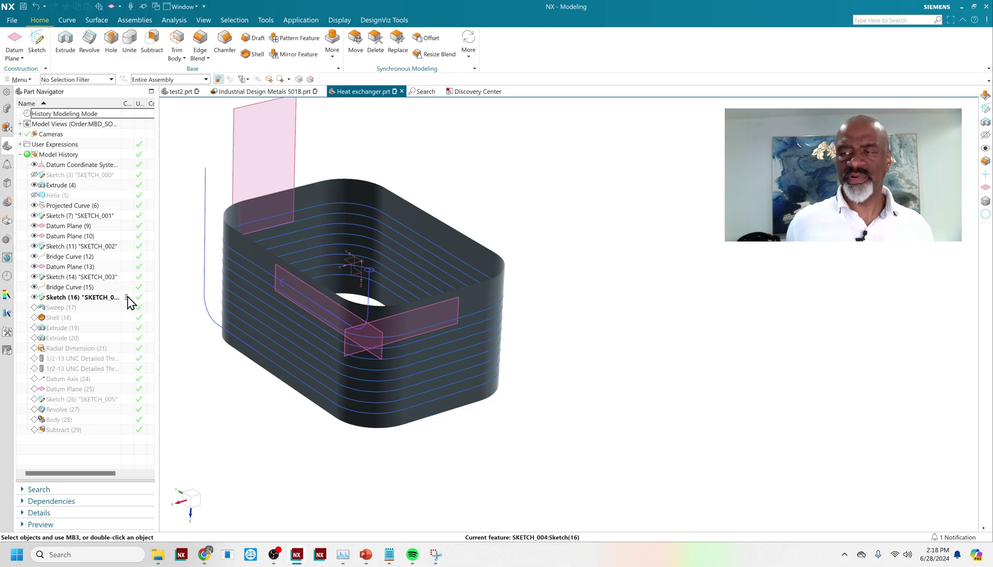
middle_click_drag(244, 377, 390, 295)
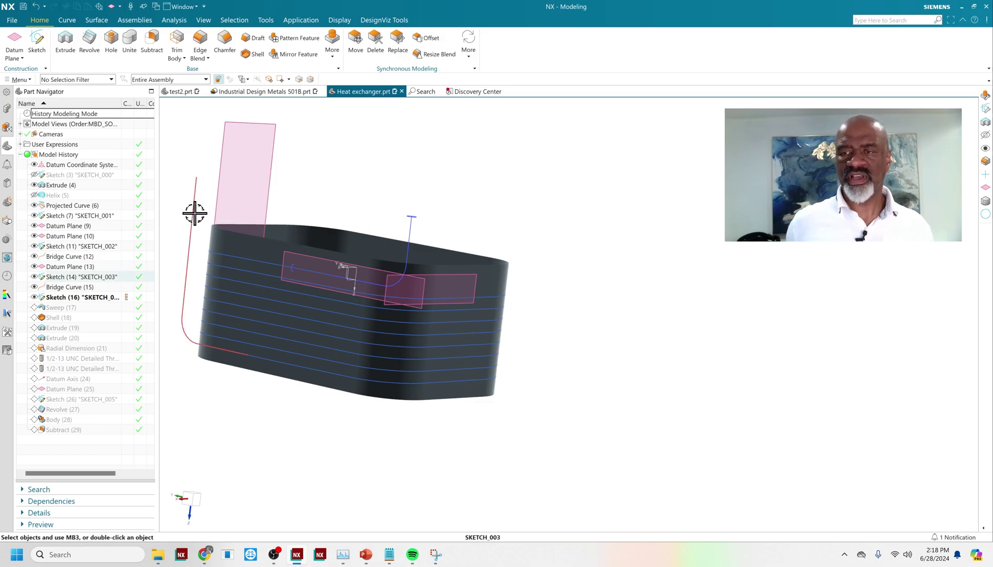
double_click(126, 307)
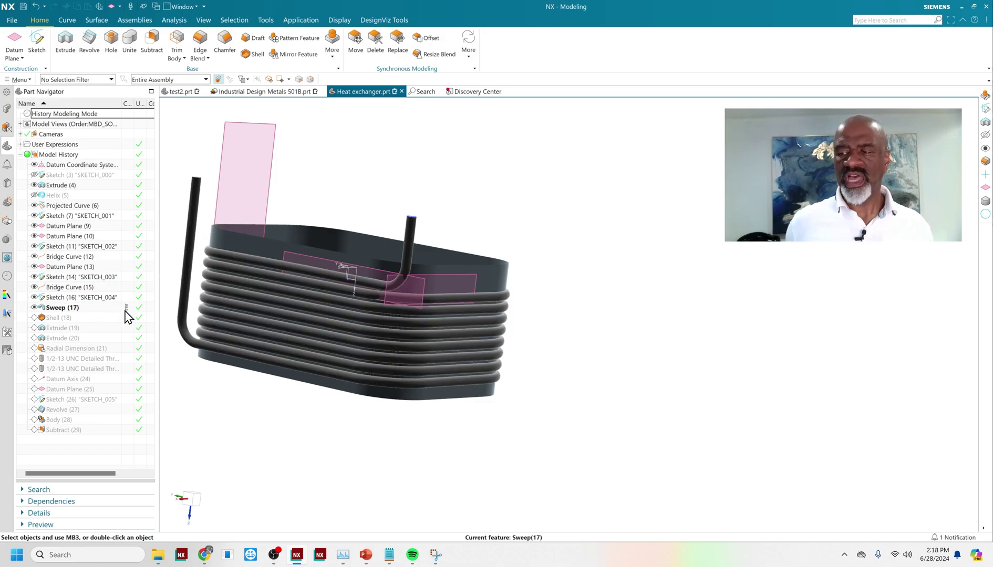
middle_click_drag(325, 419, 322, 453)
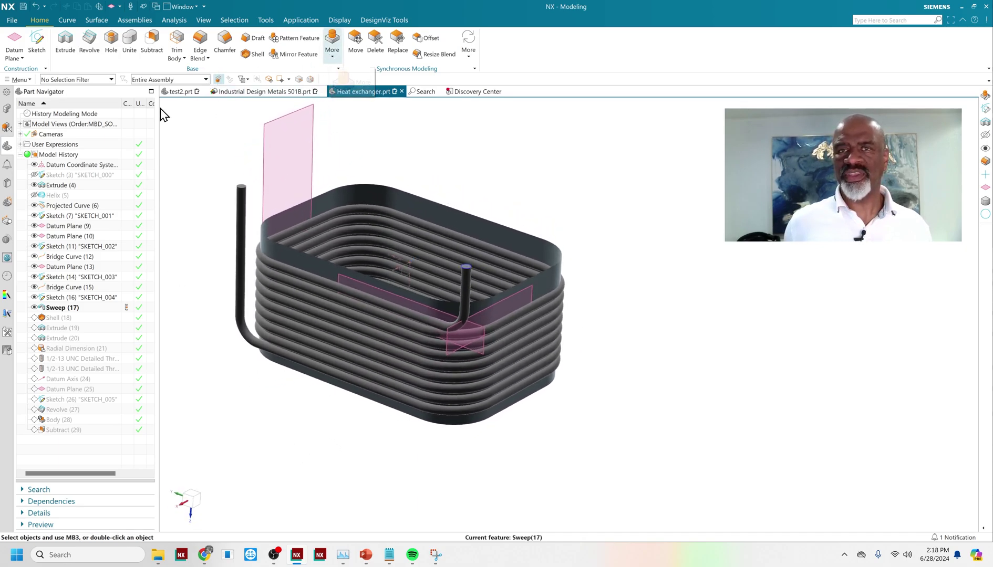
left_click(19, 79)
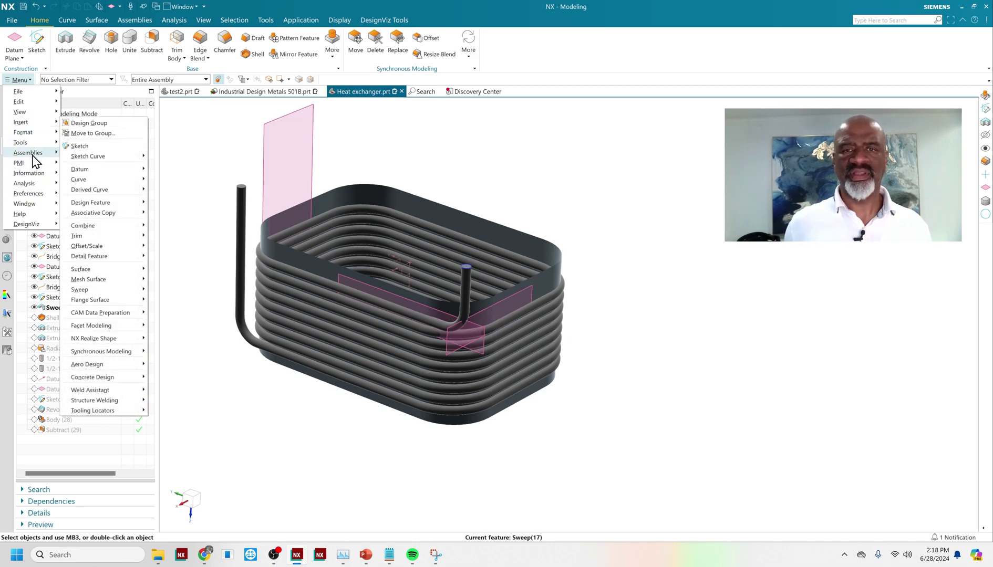
mouse_move(34, 195)
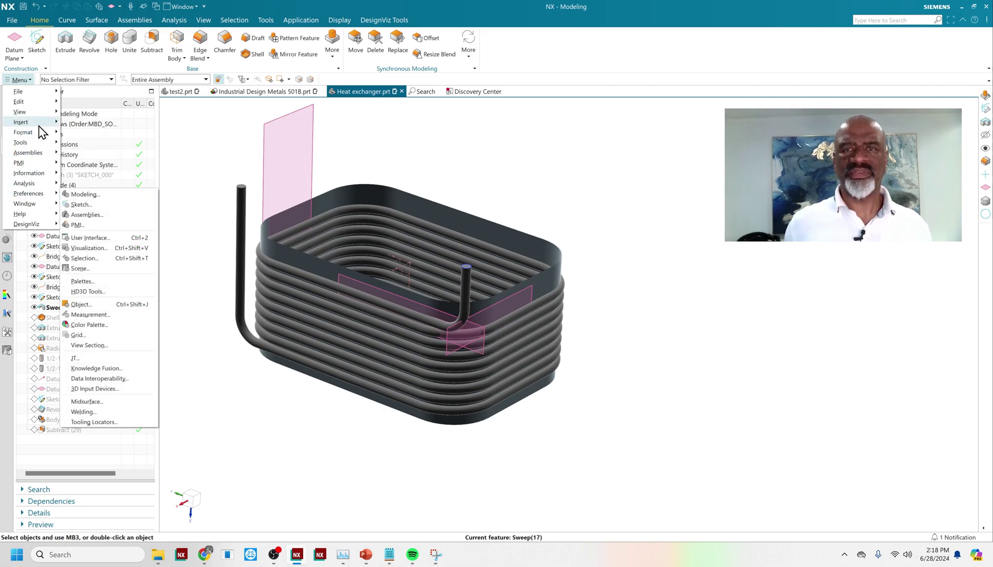
mouse_move(39, 124)
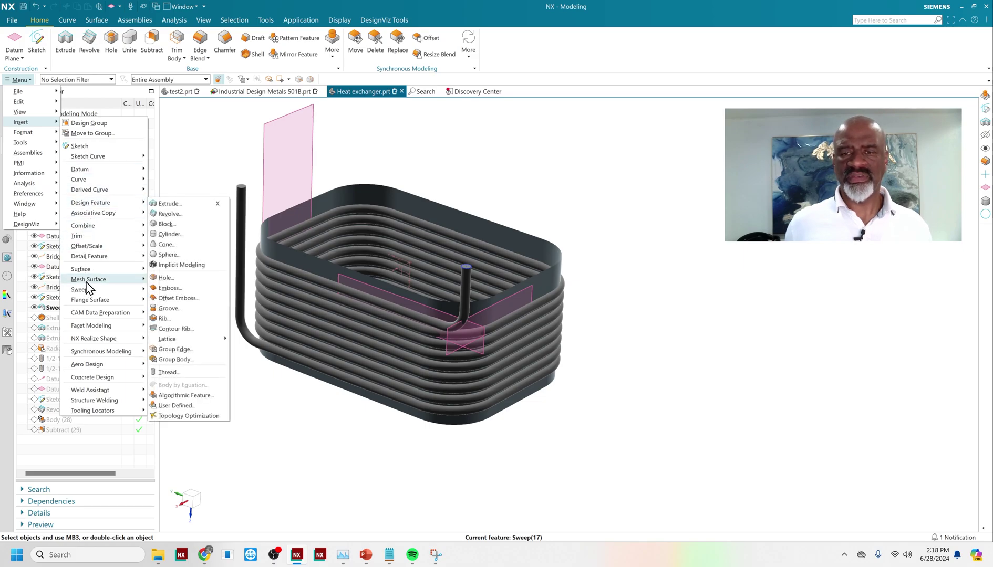
mouse_move(90, 286)
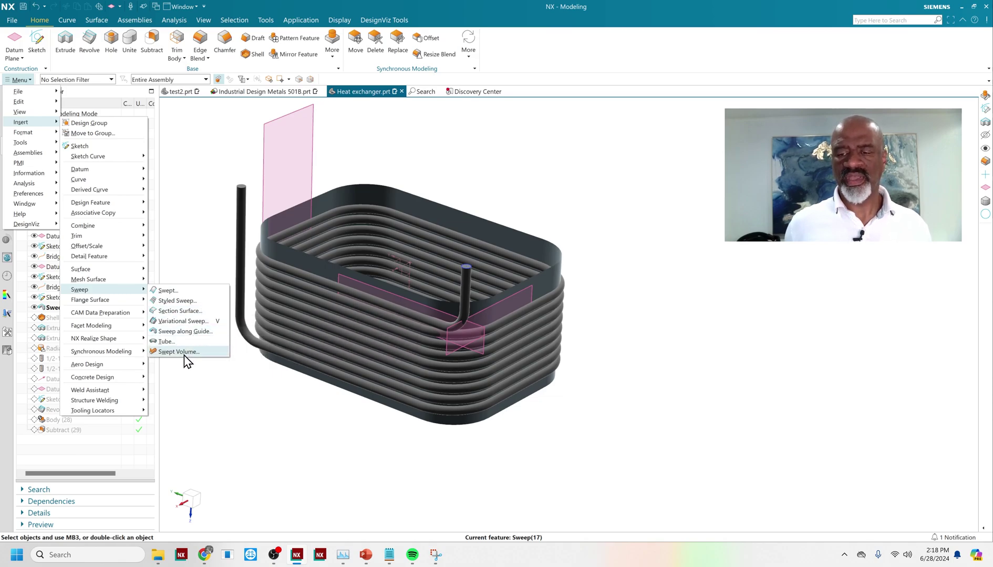
left_click(216, 174)
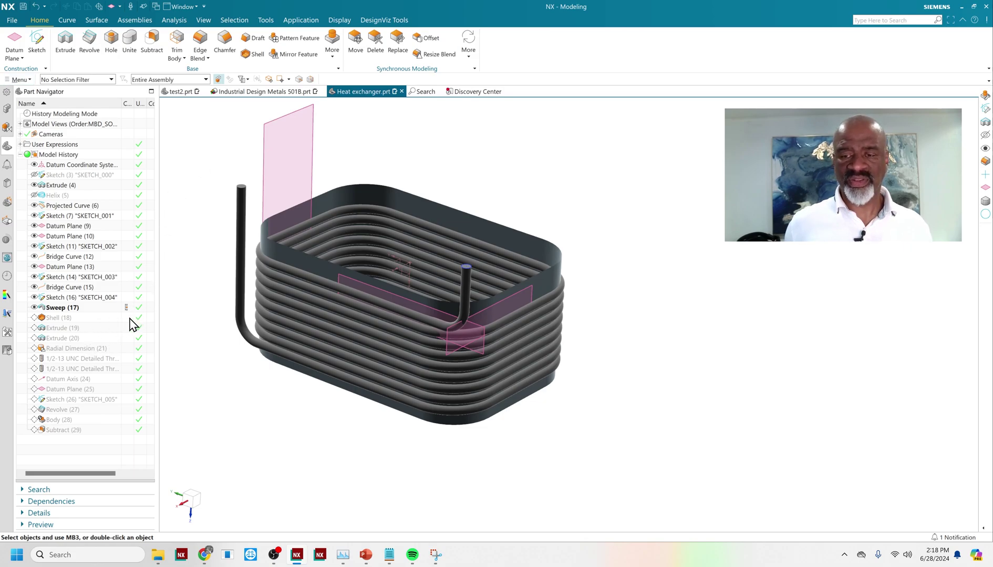
- Roll forward through Shell (18), the pipe-end flanges and the second UNC thread
left_click_drag(130, 319, 129, 318)
mouse_move(205, 188)
middle_mouse_down()
mouse_move(204, 213)
mouse_move(207, 205)
middle_mouse_up()
scroll(246, 171, "up", 4)
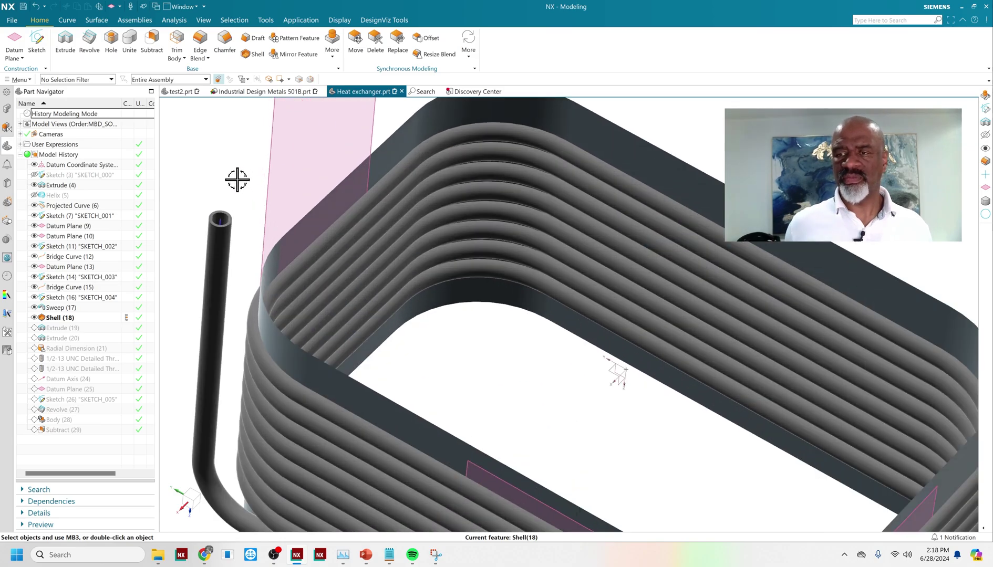
scroll(239, 180, "down", 4)
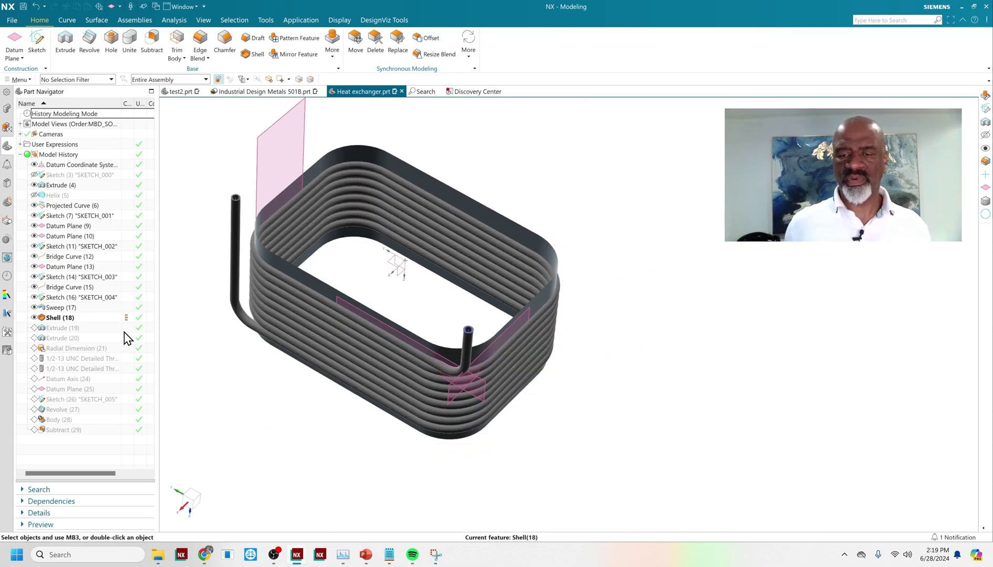
left_click_drag(125, 332, 131, 371)
scroll(222, 215, "up", 5)
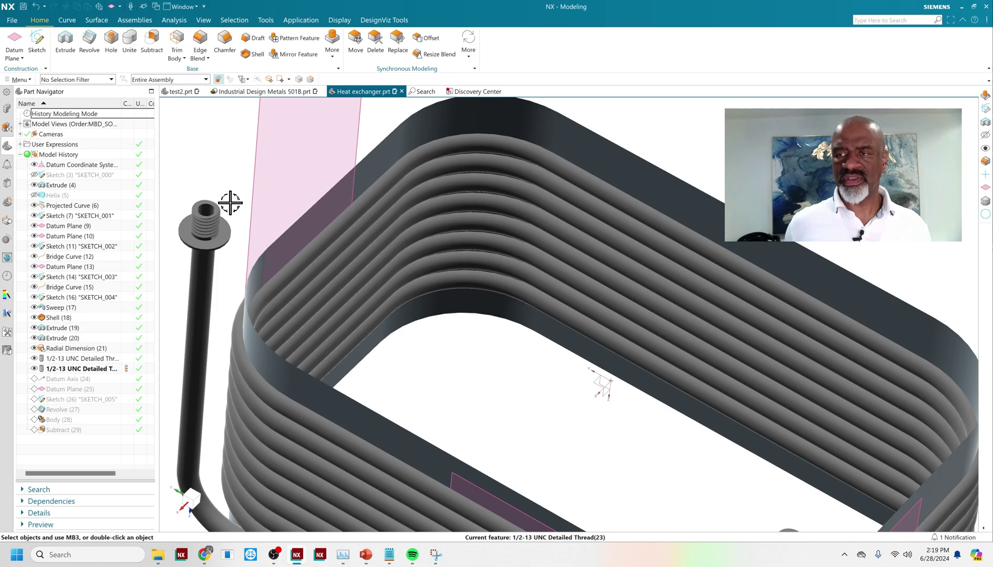
middle_click_drag(230, 202, 240, 166)
scroll(269, 191, "down", 5)
middle_click_drag(357, 202, 266, 202)
scroll(253, 215, "up", 8)
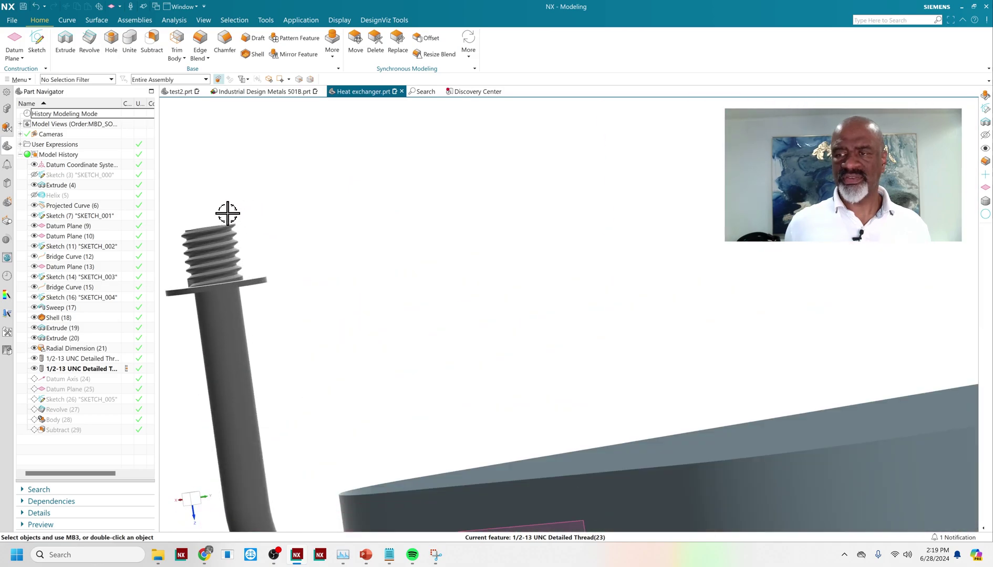
scroll(275, 222, "down", 4)
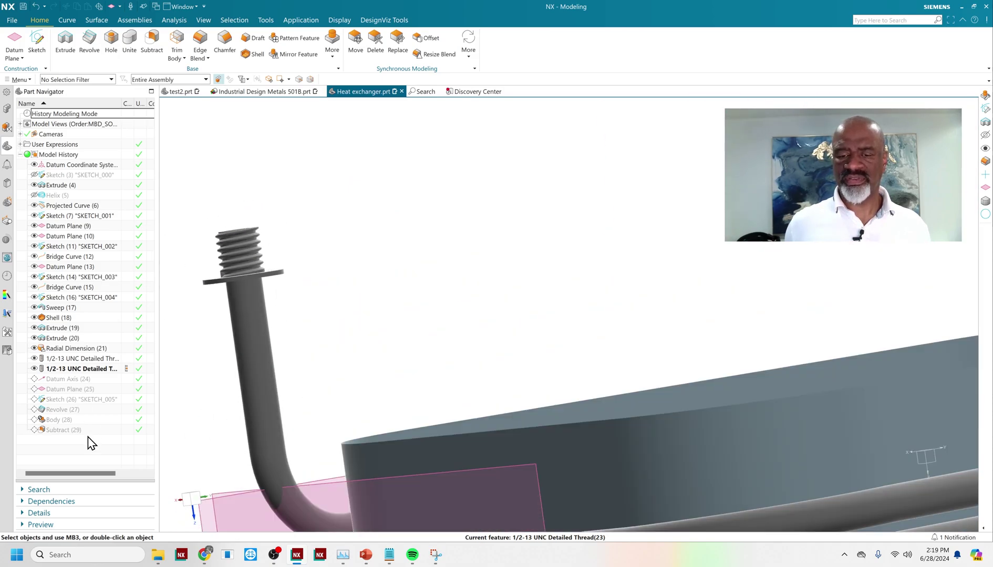
- Advance the history to Datum Axis (24) and then Sketch (26)
left_click(125, 380)
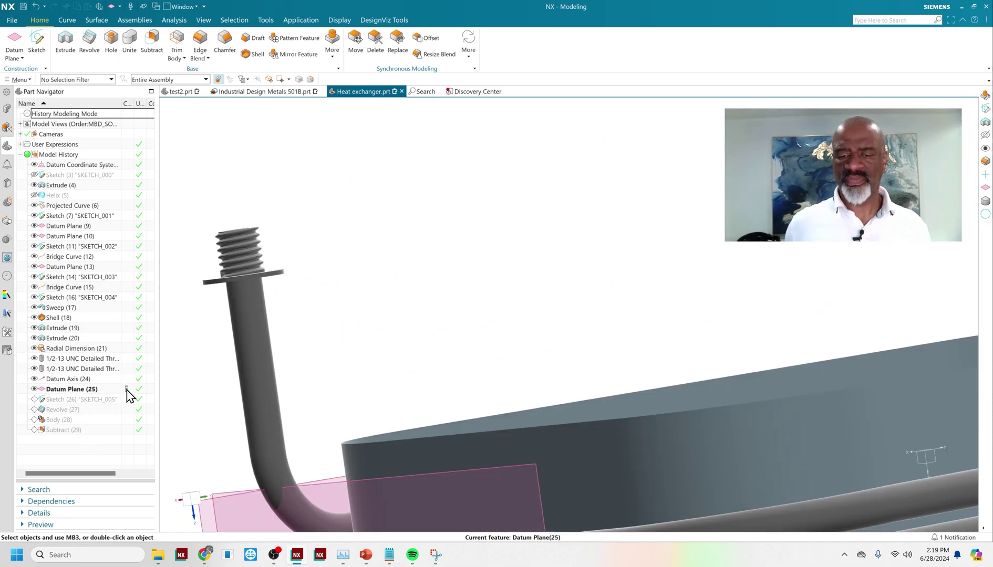
left_click(126, 400)
scroll(288, 261, "down", 5)
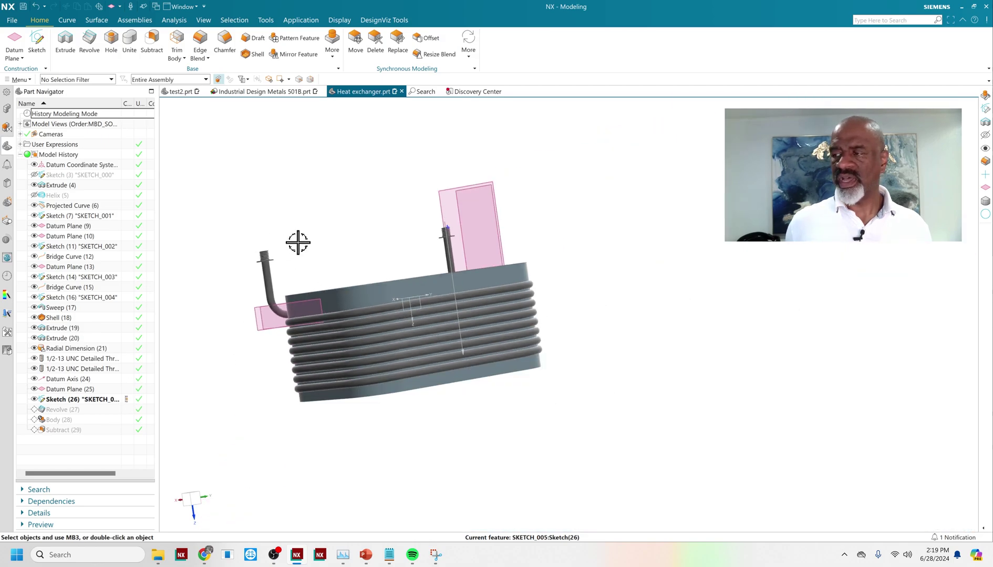
mouse_move(297, 242)
middle_mouse_down()
mouse_move(323, 247)
mouse_move(294, 242)
middle_mouse_up()
scroll(368, 189, "up", 5)
scroll(223, 211, "up", 2)
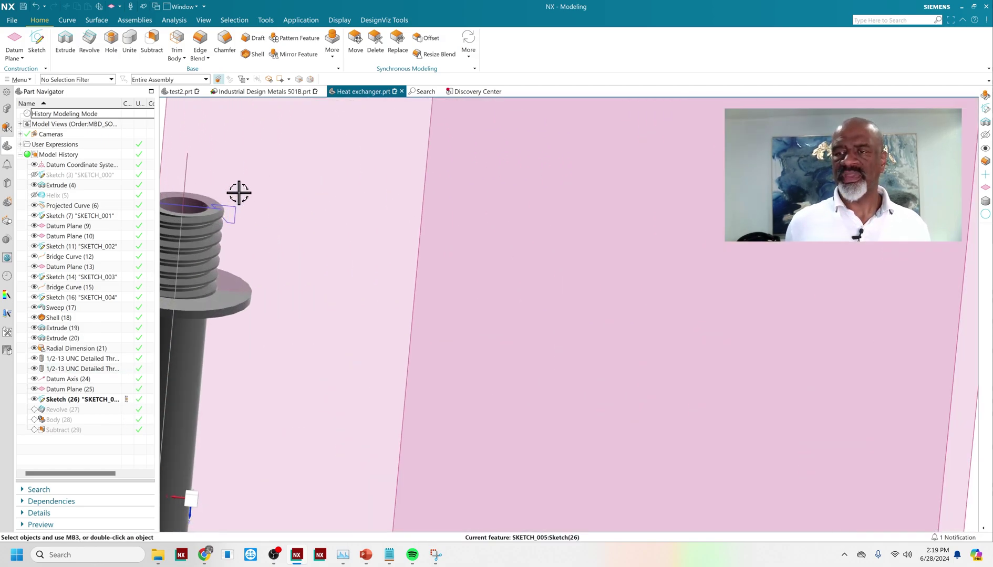
scroll(239, 192, "down", 4)
scroll(240, 193, "up", 7)
scroll(426, 272, "down", 4)
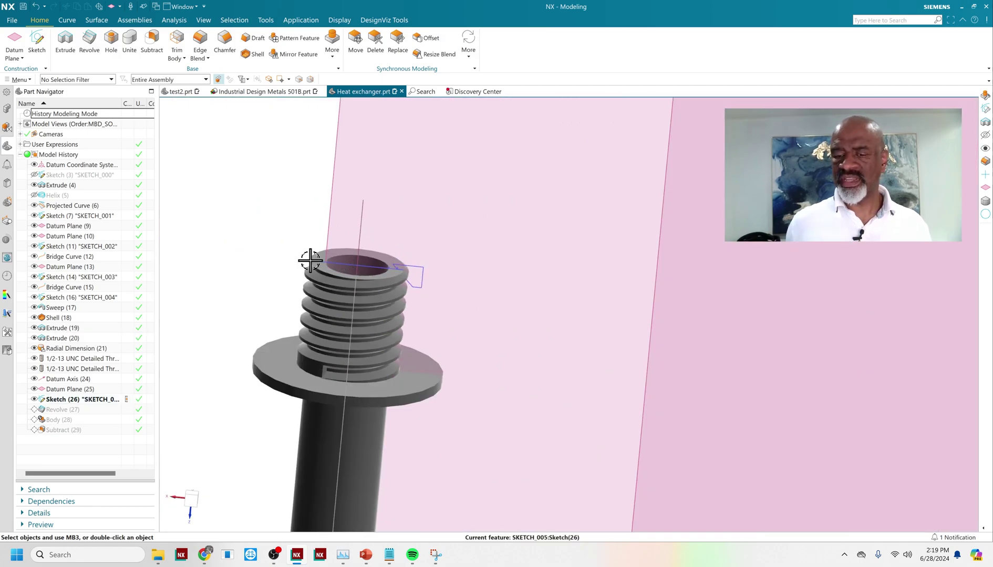
- Add the revolved ring, then advance through Body (28) to the final Subtract (29)
double_click(127, 410)
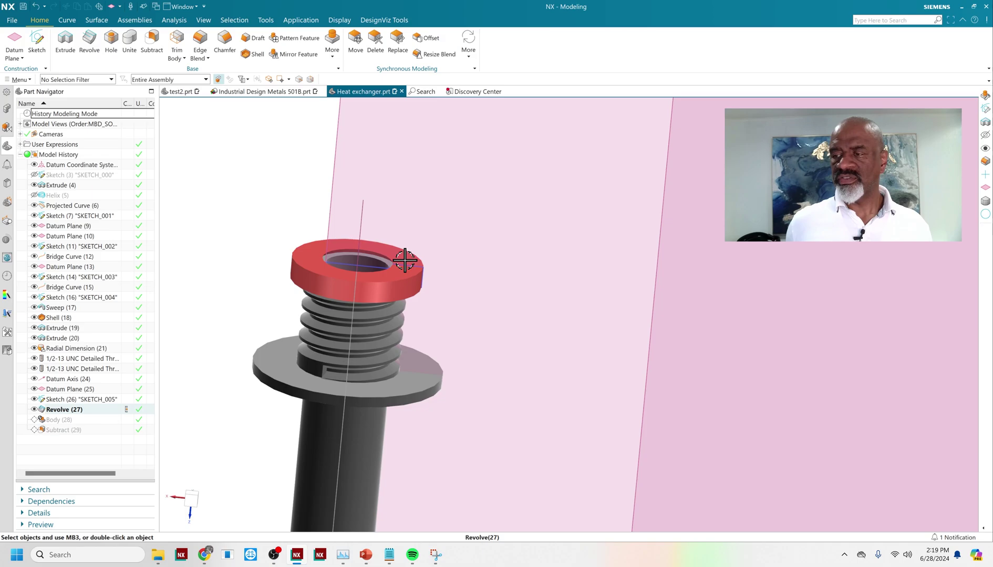
scroll(284, 244, "down", 3)
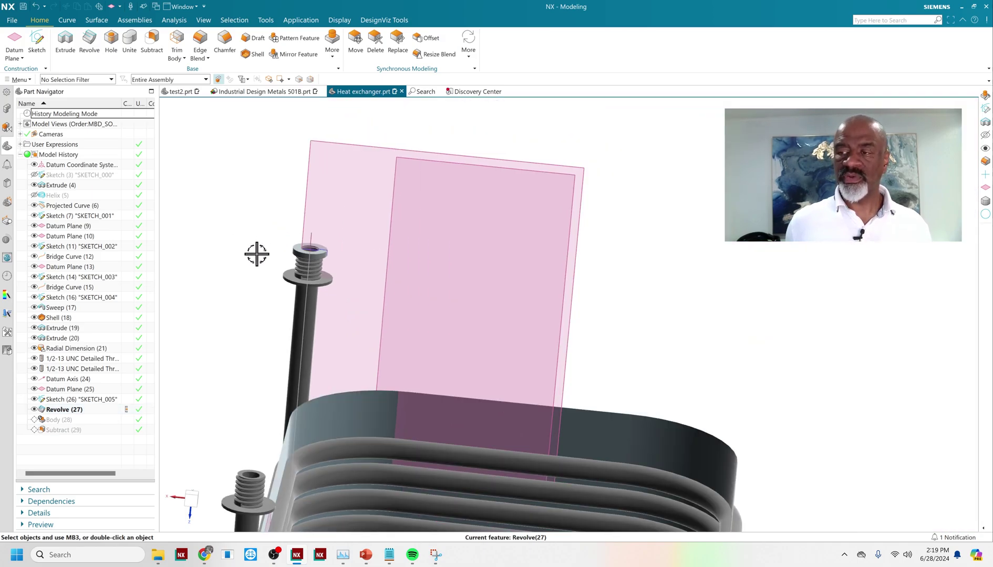
middle_click_drag(257, 254, 380, 225)
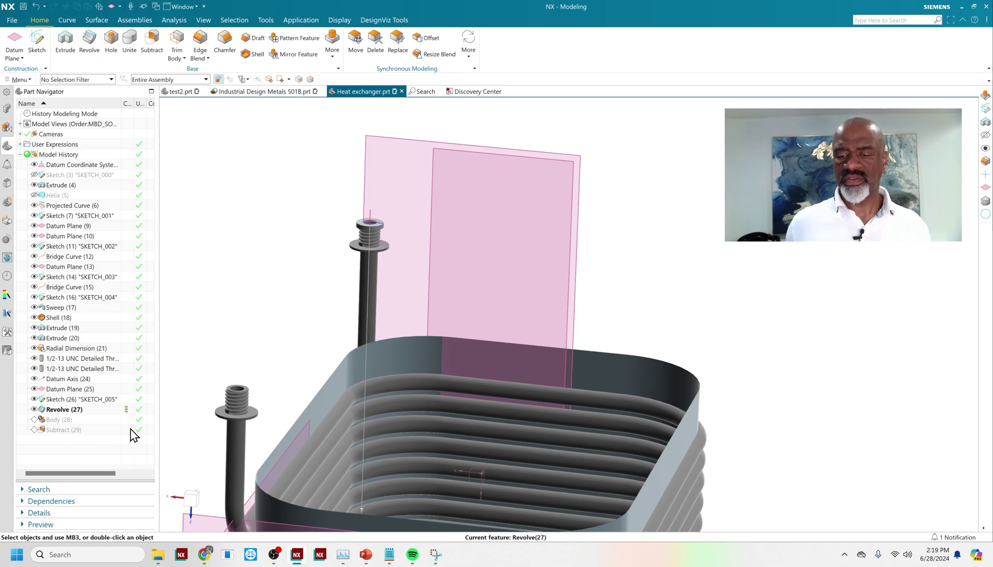
left_click(126, 419)
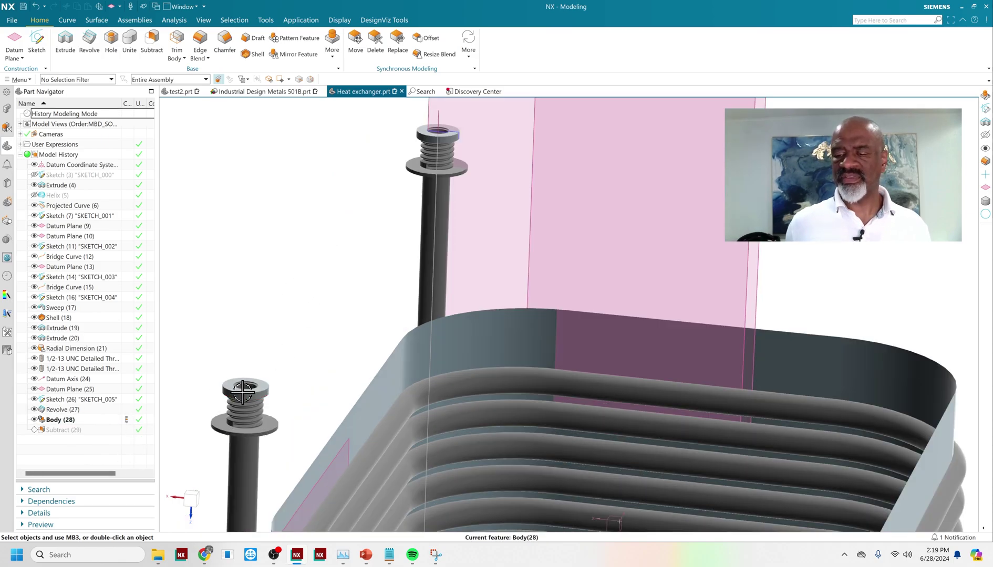
scroll(227, 339, "down", 1)
left_click(125, 430)
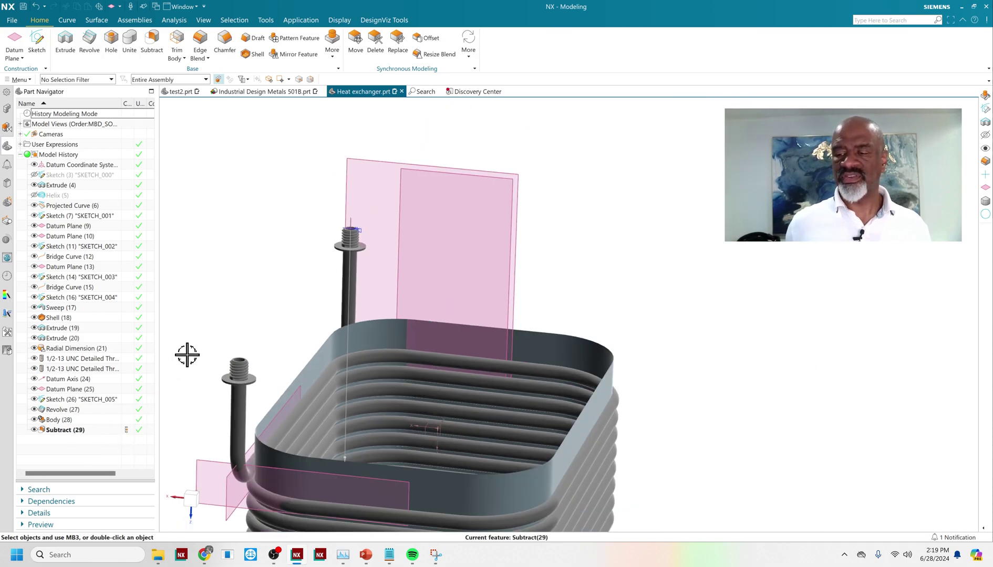
scroll(278, 220, "down", 3)
middle_click_drag(427, 267, 406, 261)
- Hide every datum, sketch and curve, keeping only the solid body visible
key("ctrl+b")
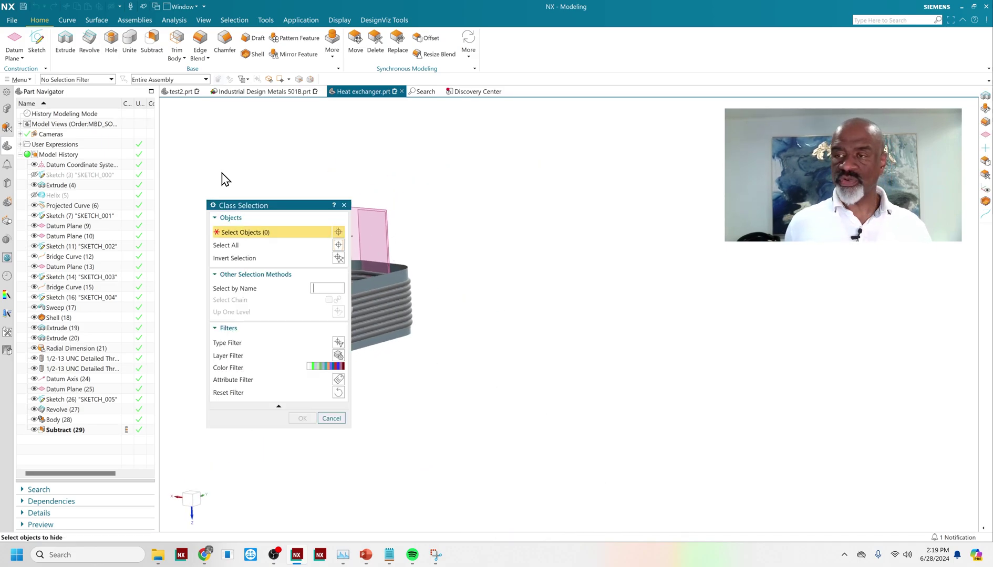
left_click_drag(203, 156, 451, 457)
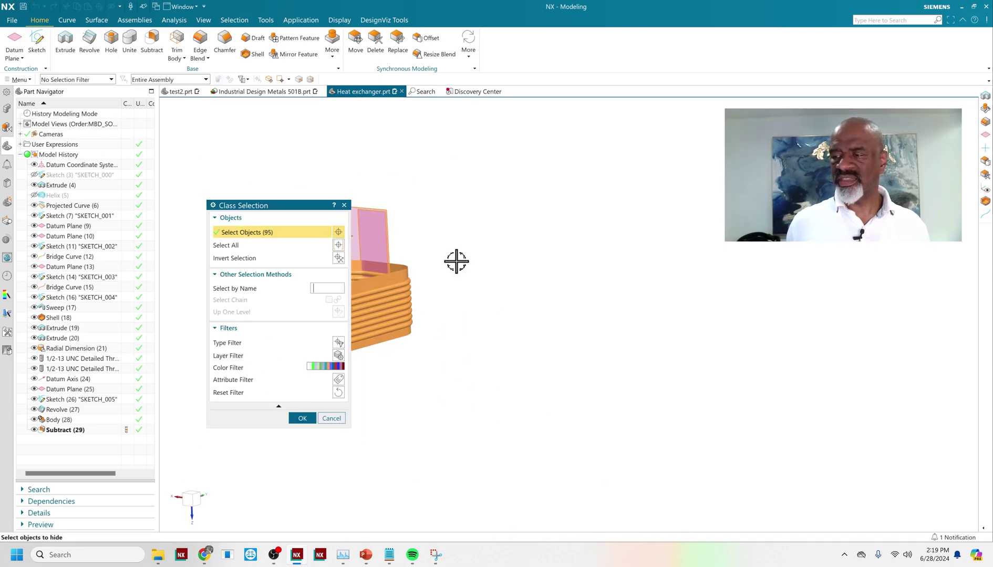
scroll(445, 267, "up", 3)
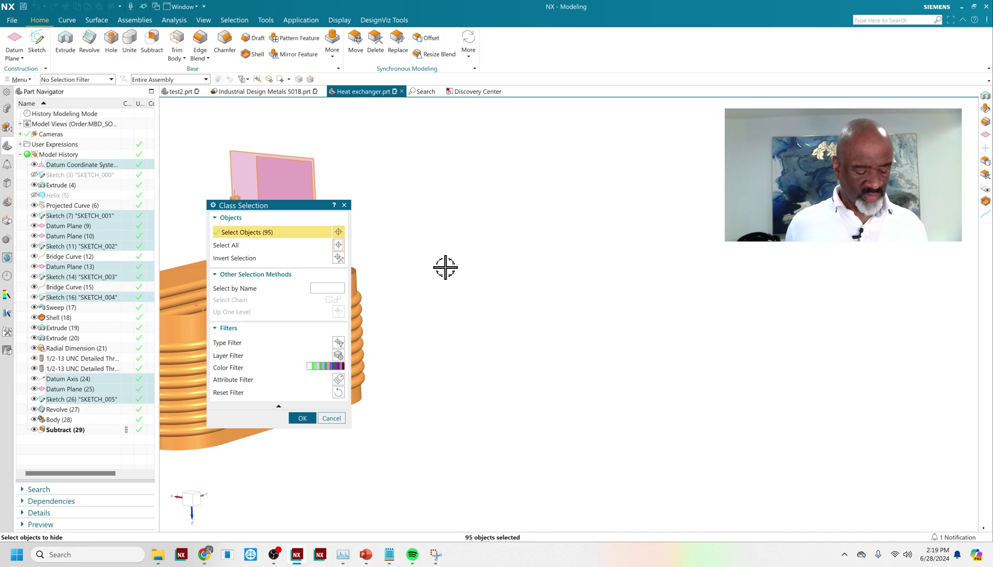
left_click(360, 314, "shift")
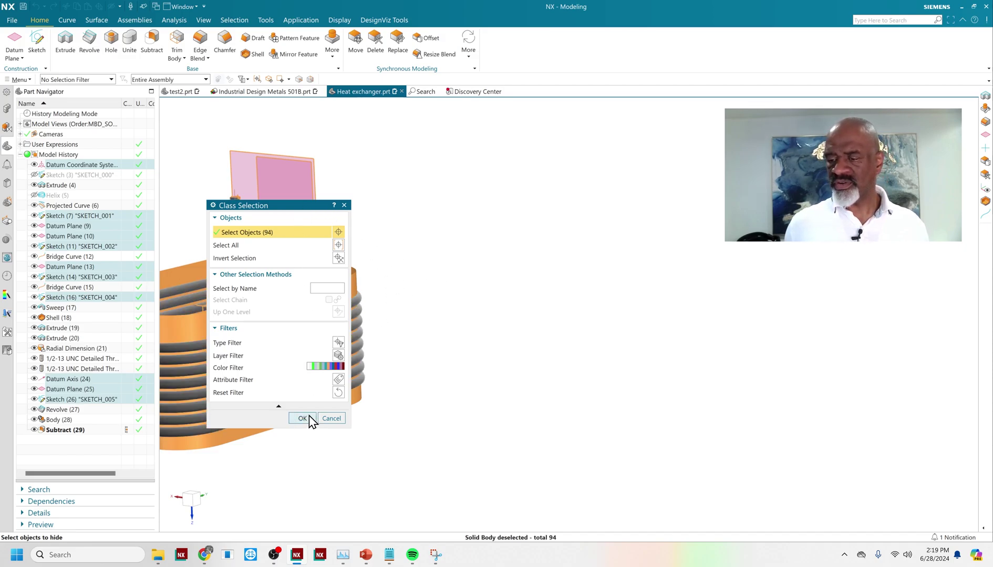
left_click(302, 418)
scroll(439, 308, "down", 2)
- Fit the coil to the window and orbit it to a new angle
right_click(354, 229)
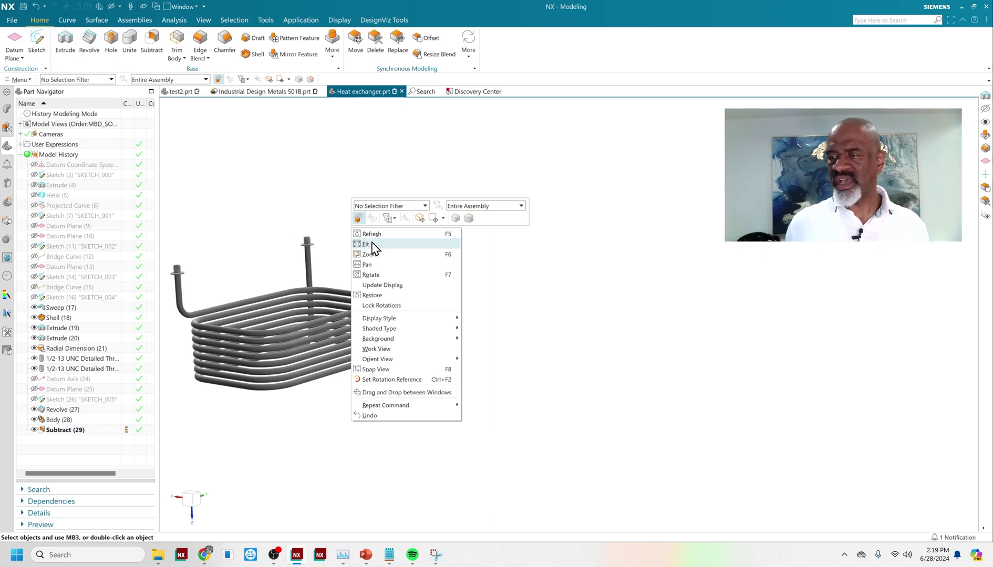
left_click(366, 245)
middle_click_drag(374, 247, 208, 246)
middle_click_drag(371, 244, 350, 215)
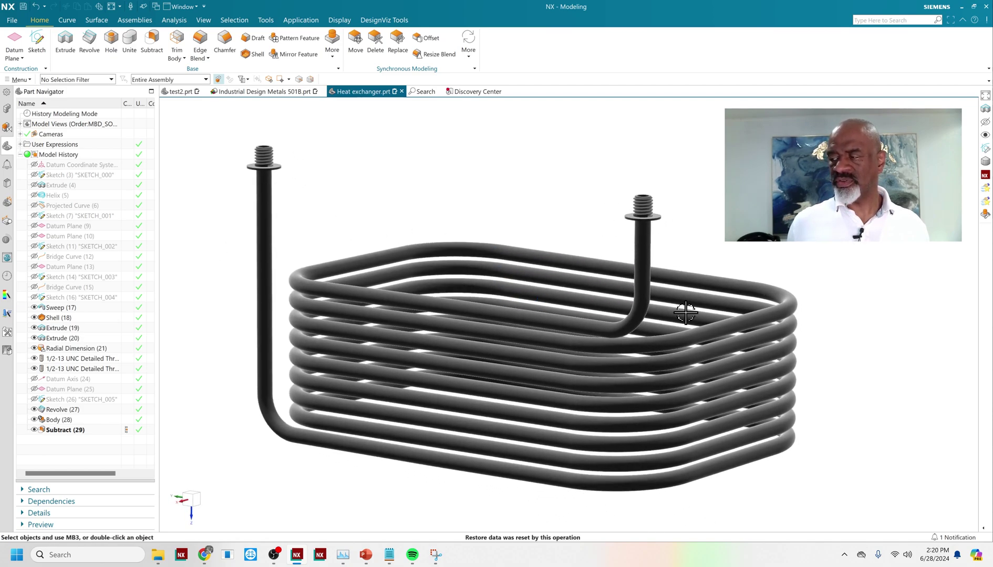
middle_click_drag(853, 292, 829, 303, "shift")
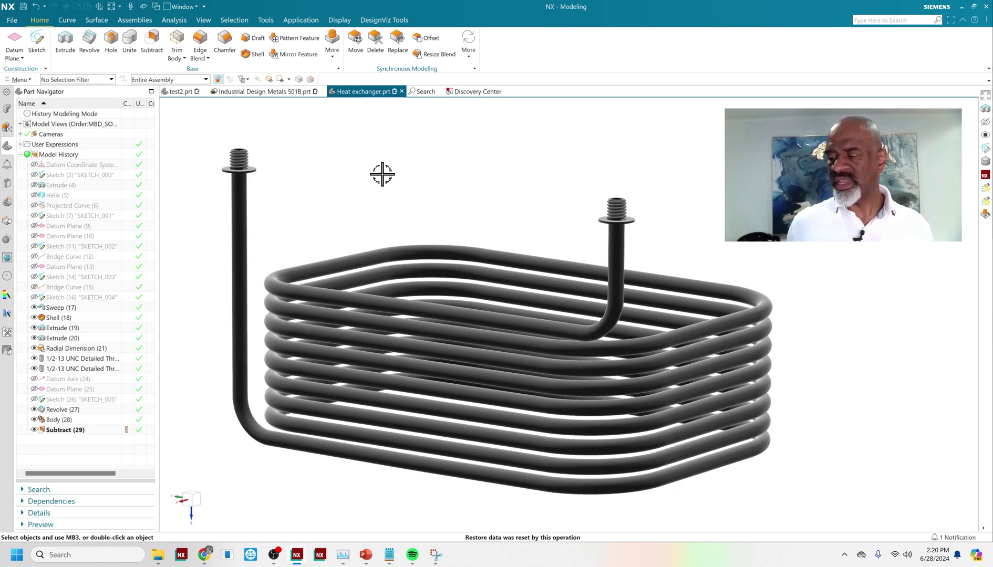
middle_click_drag(379, 170, 292, 178)
mouse_move(419, 179)
middle_mouse_down("shift")
mouse_move(368, 181)
mouse_move(417, 195)
middle_mouse_up("shift")
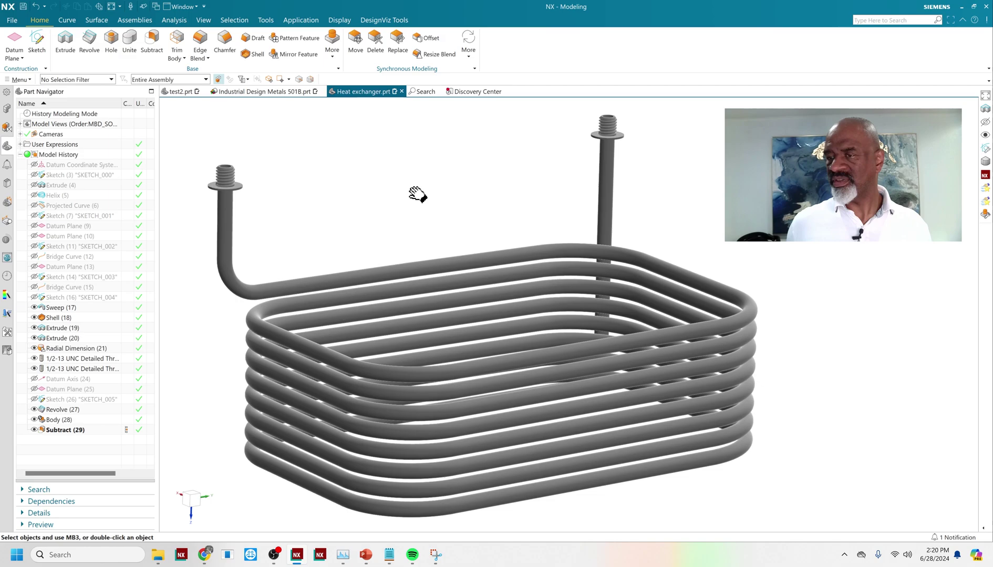